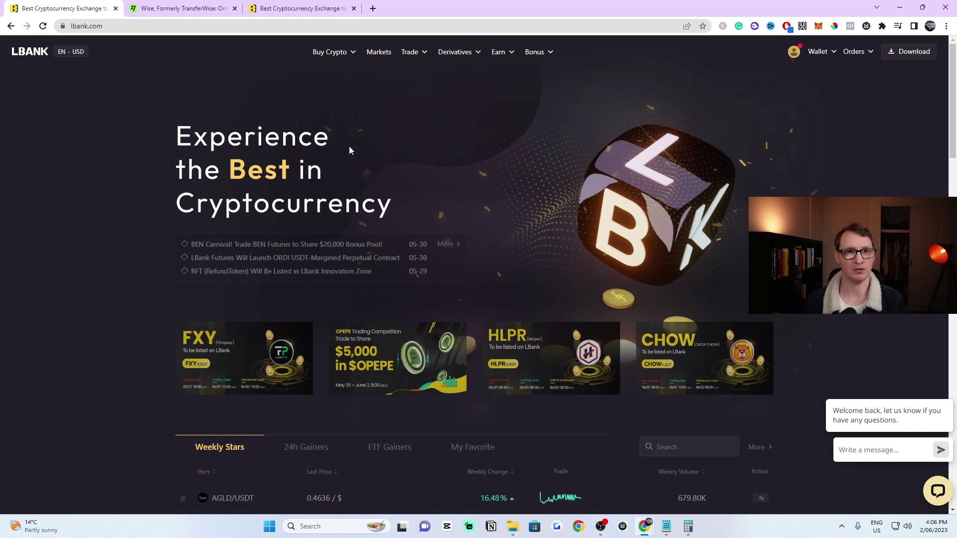
Step: Reveal the Buy Crypto dropdown listing credit/debit card, P2P and bank transfer
scroll(339, 119, "down", 1)
scroll(344, 129, "up", 1)
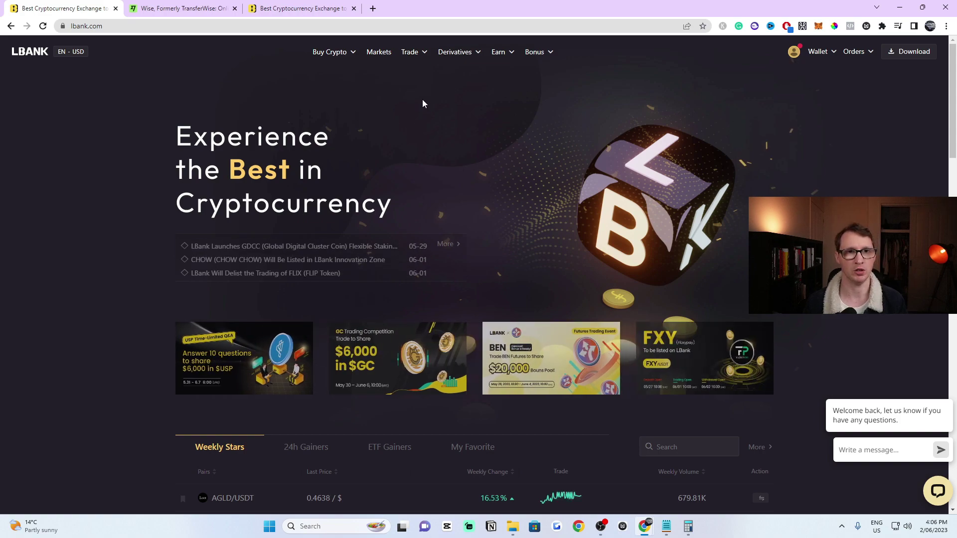
mouse_move(338, 59)
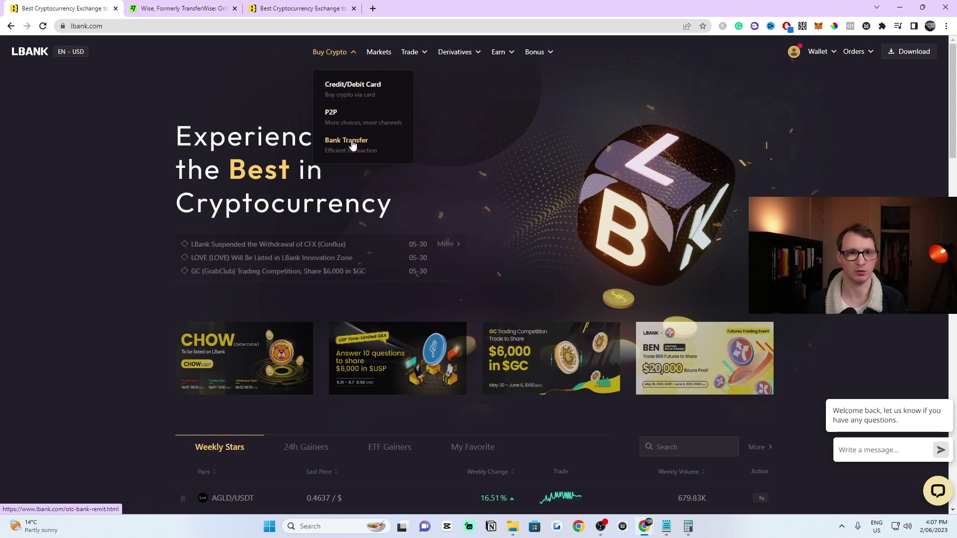
Step: Open the Tether (USDT/USD) buy page and enter 30 USD as the spend amount
left_click(341, 94)
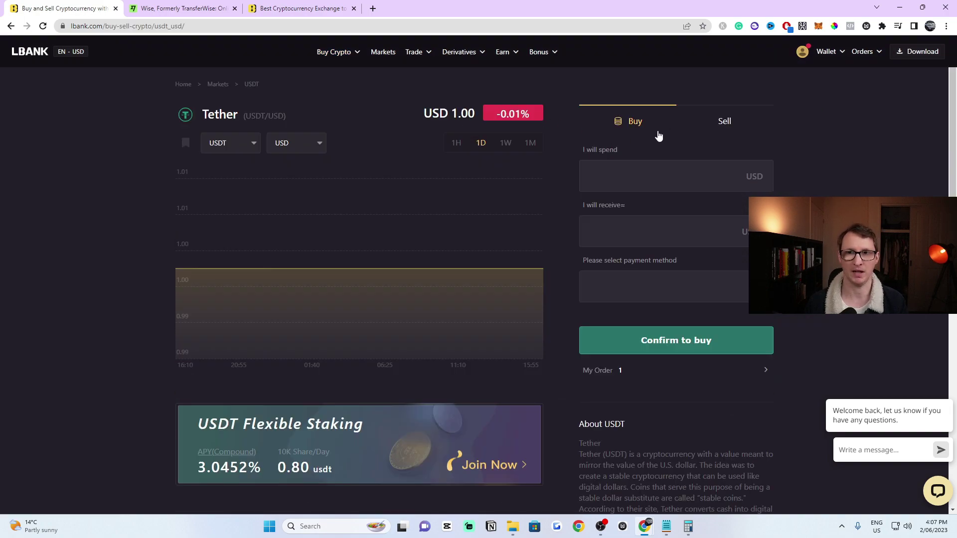
left_click_drag(206, 115, 292, 114)
left_click(357, 102)
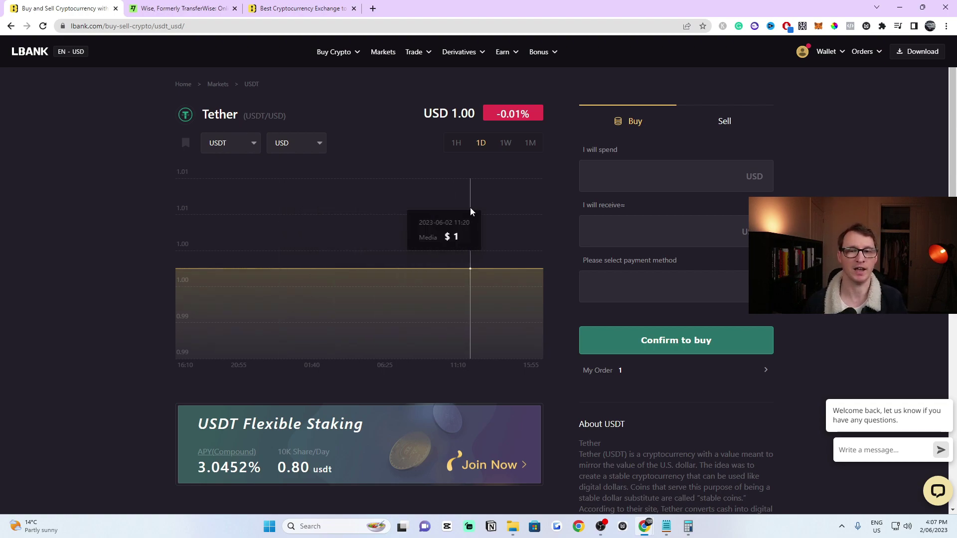
type("30")
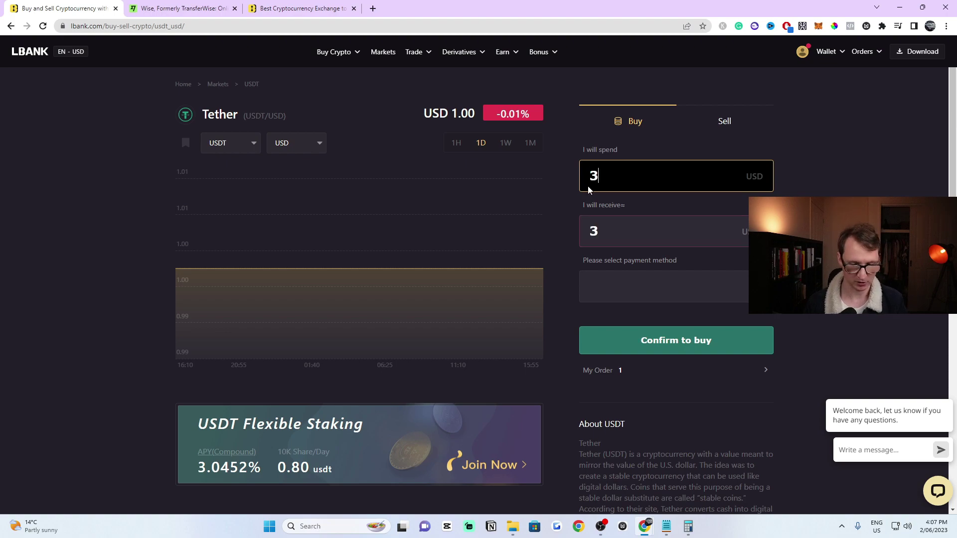
double_click(608, 181)
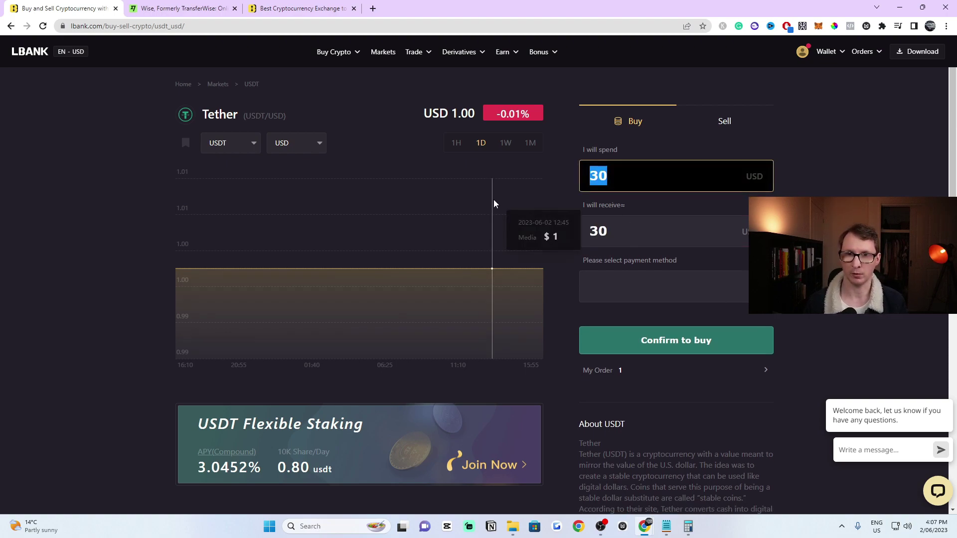
left_click_drag(614, 149, 583, 151)
double_click(625, 183)
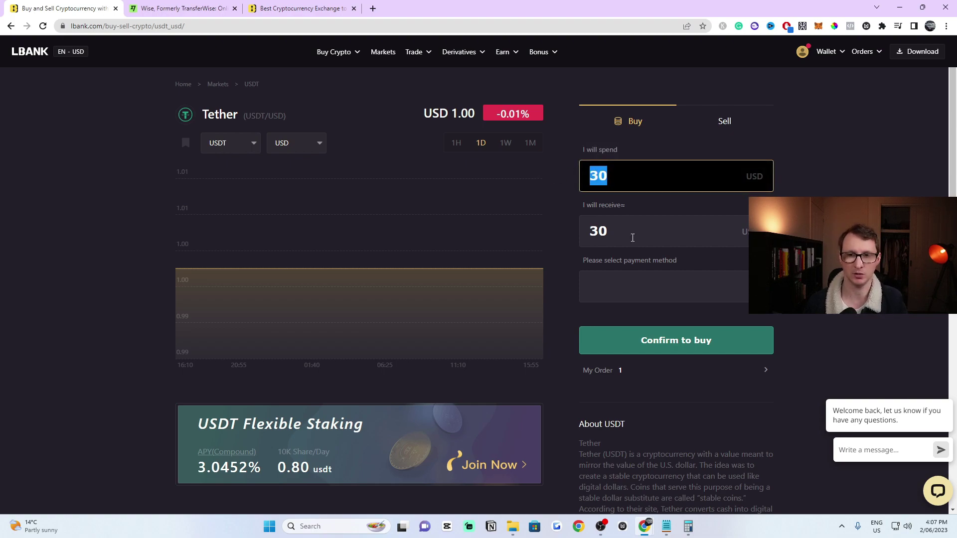
left_click(798, 279)
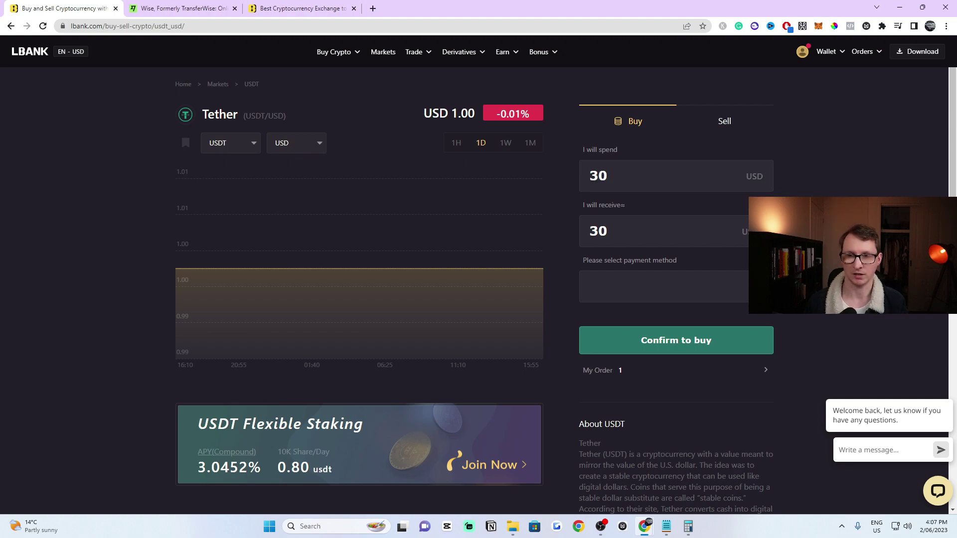
Step: Set the payment method to All and confirm to list the available merchants
left_click(762, 287)
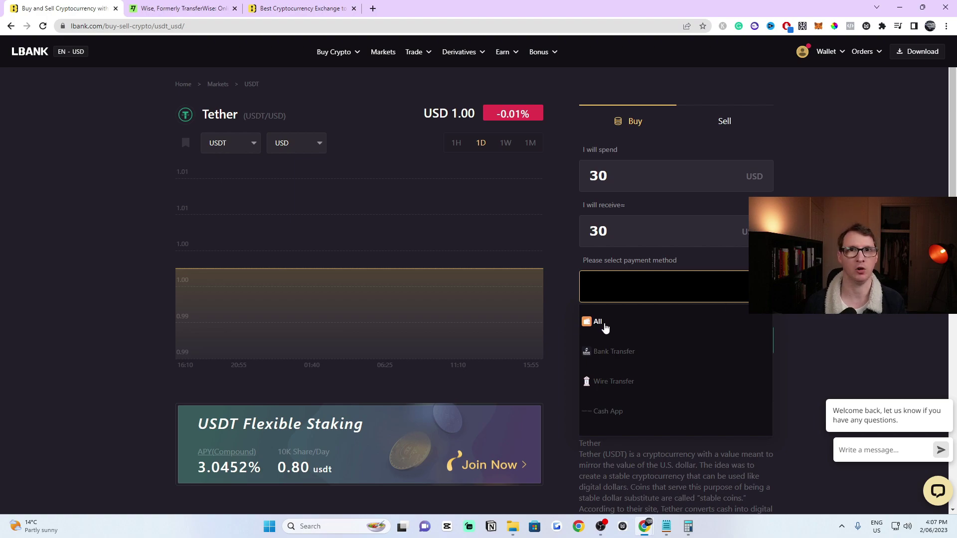
left_click(604, 325)
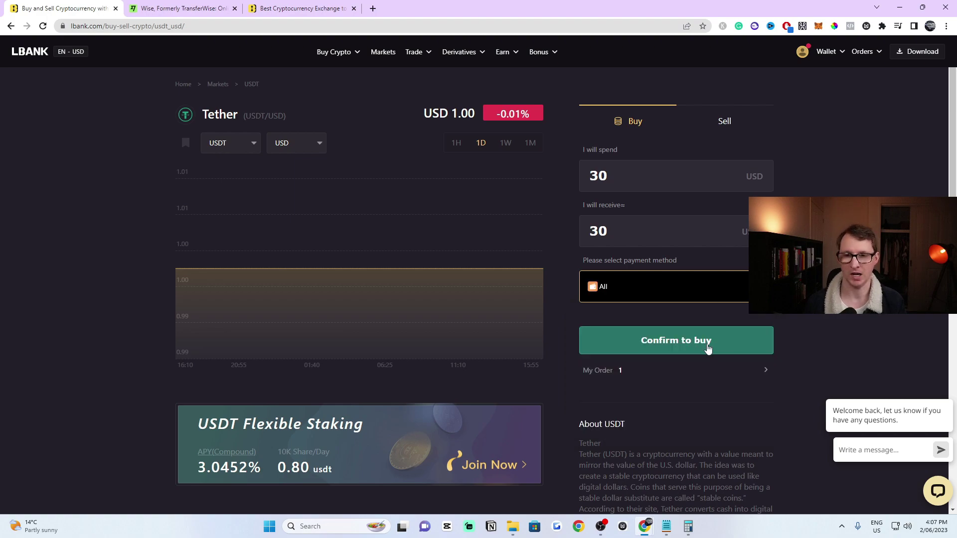
left_click(673, 343)
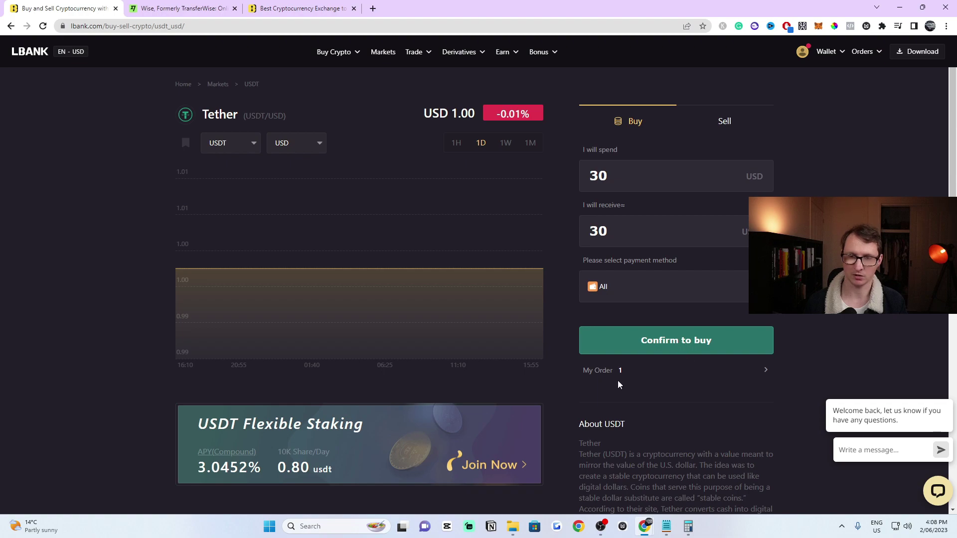
left_click(670, 340)
Step: Compare merchant offers, finding Mercuryo's 29.1458 USDT beats Advcash's 28.85
scroll(690, 243, "down", 2)
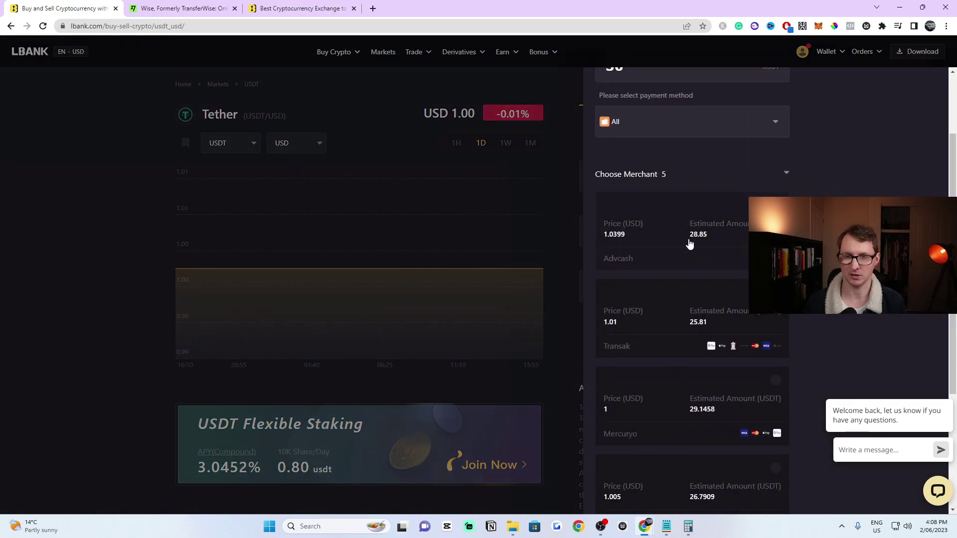
scroll(663, 199, "down", 3)
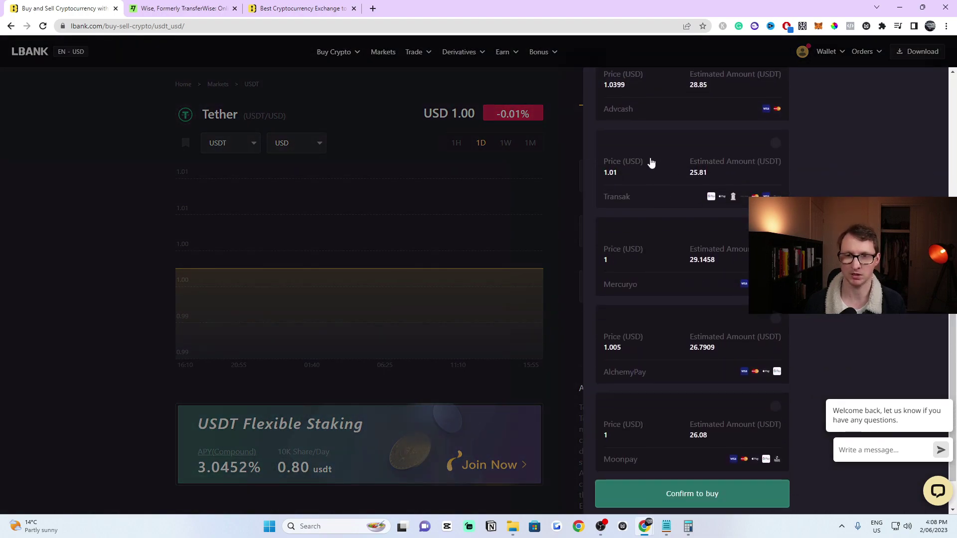
scroll(653, 170, "up", 2)
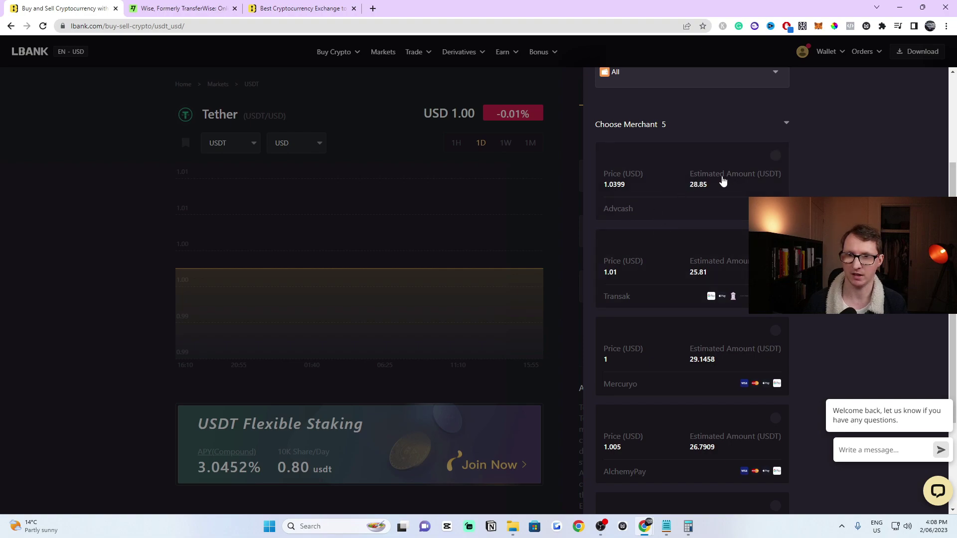
scroll(620, 110, "up", 2)
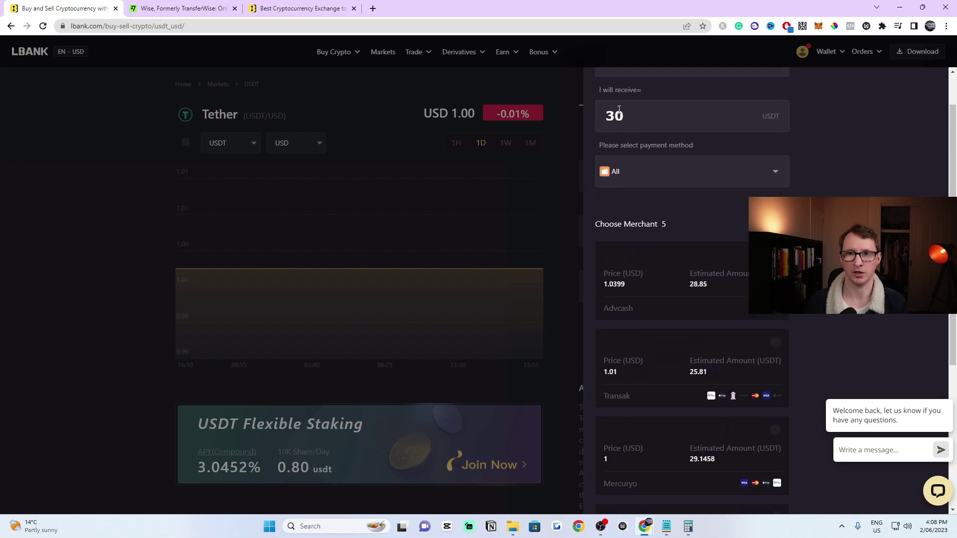
scroll(638, 124, "up", 1)
scroll(655, 135, "down", 1)
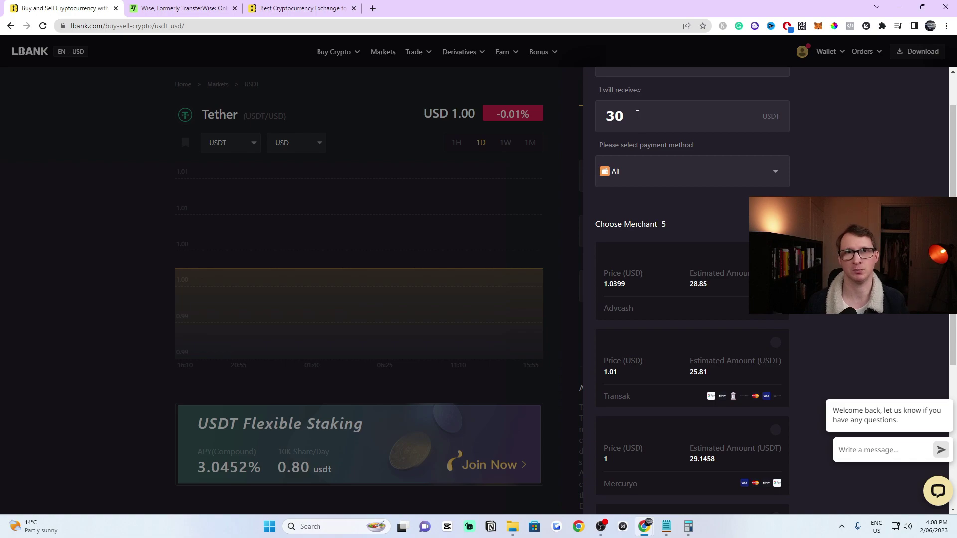
scroll(718, 253, "down", 1)
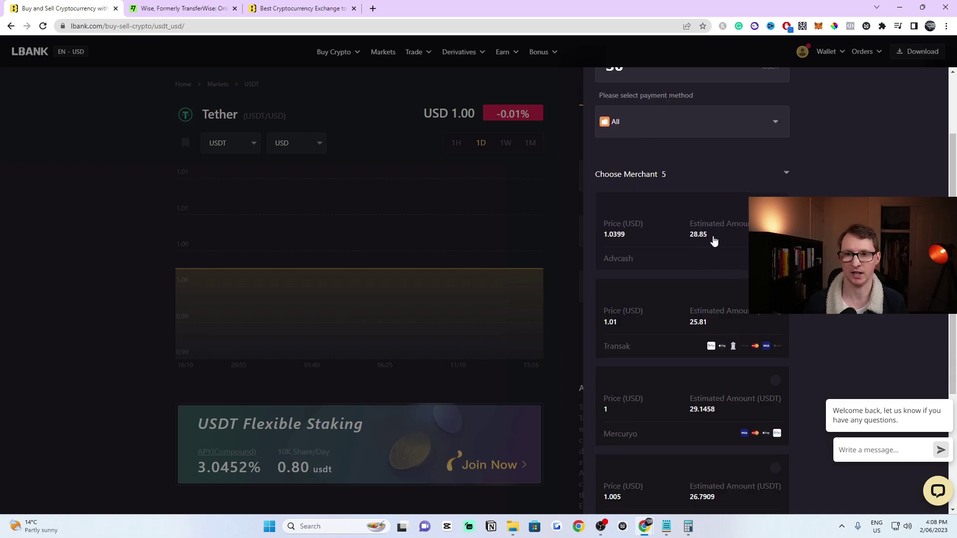
scroll(728, 270, "down", 3)
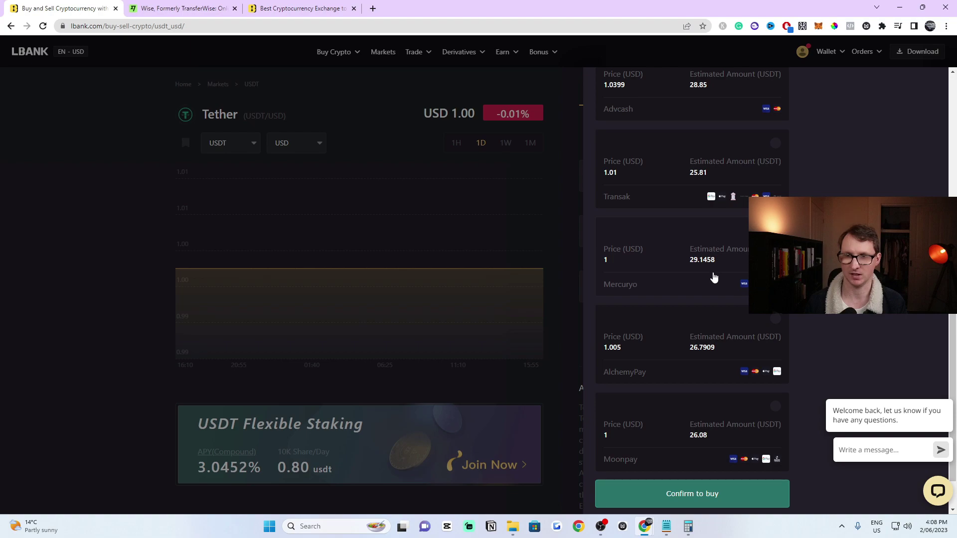
scroll(656, 250, "down", 1)
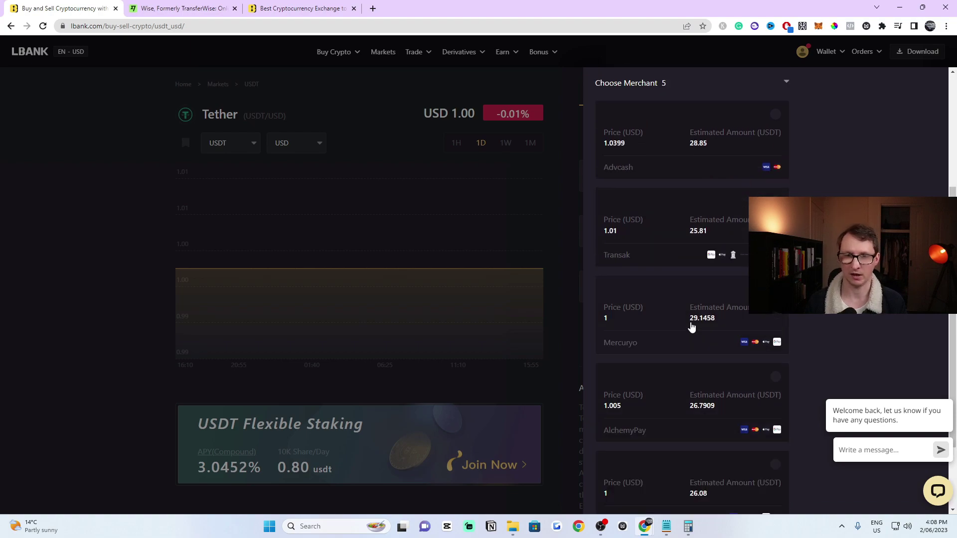
scroll(663, 425, "up", 2)
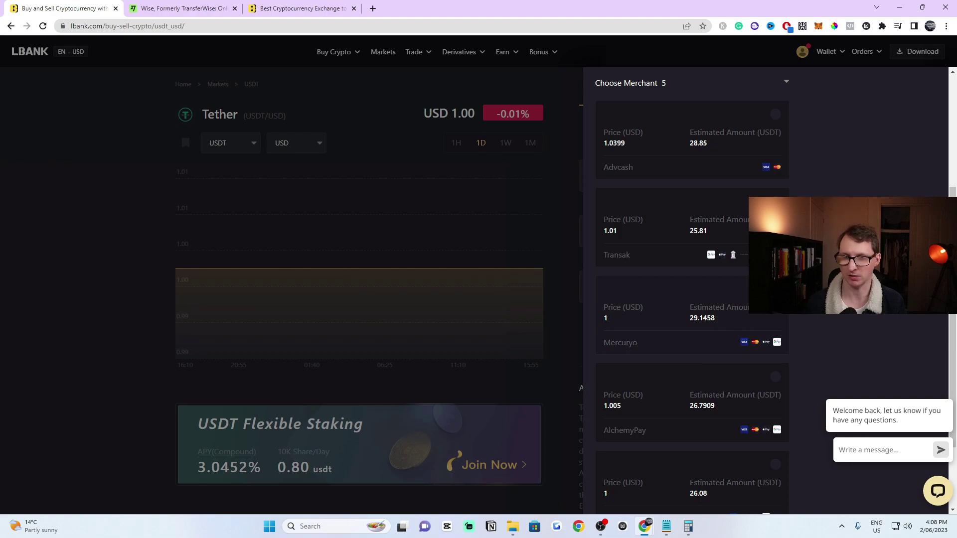
Step: Check the 0.62 USD fee and confirm buying USDT through Mercuryo
scroll(654, 277, "down", 3)
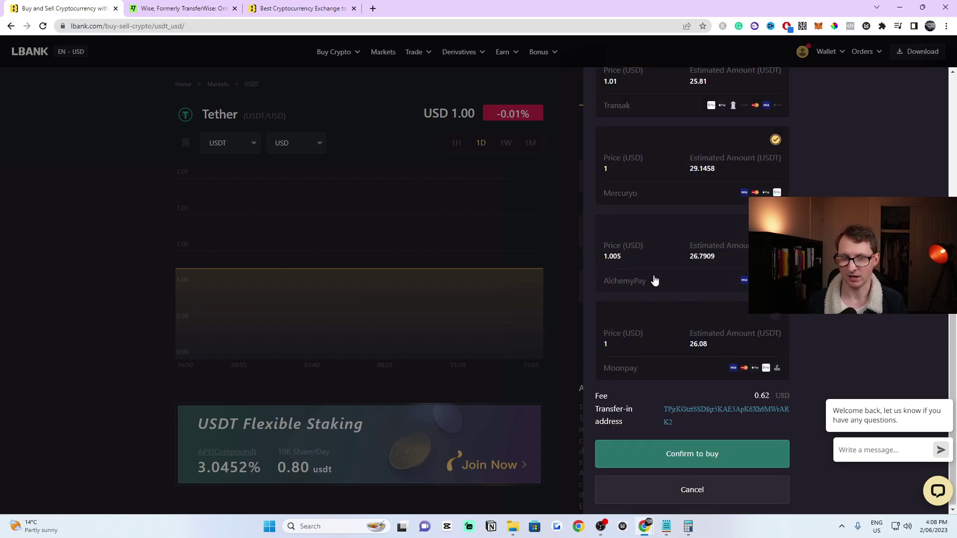
scroll(658, 349, "up", 1)
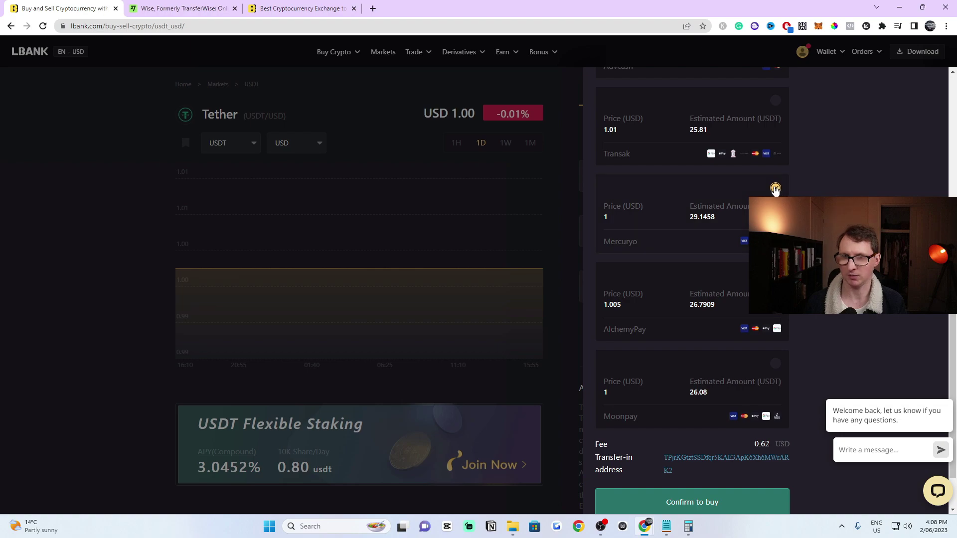
scroll(663, 444, "down", 1)
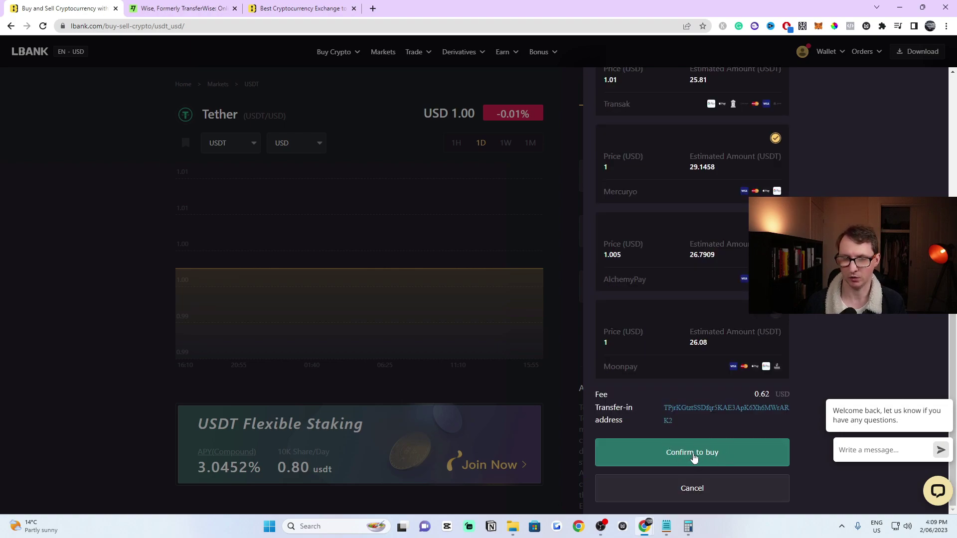
left_click_drag(755, 395, 787, 395)
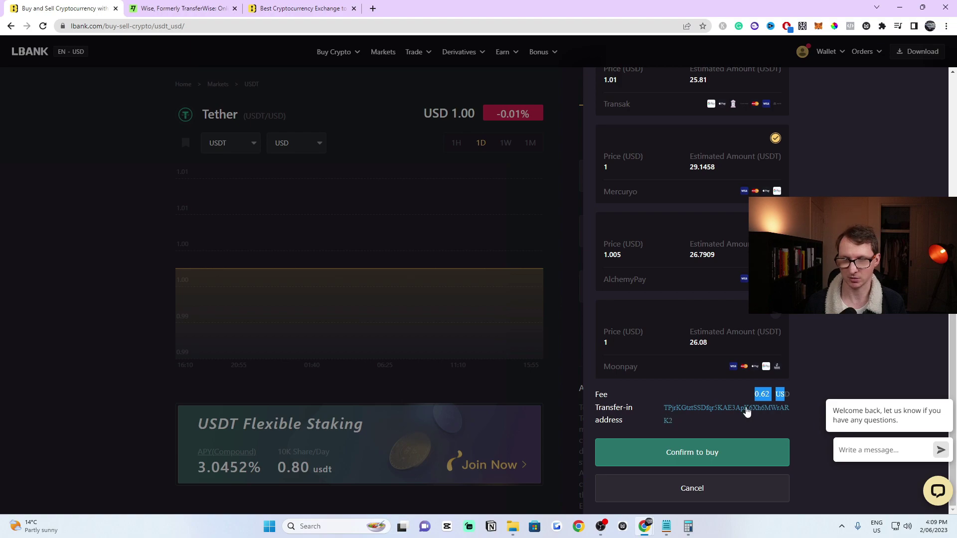
left_click(688, 460)
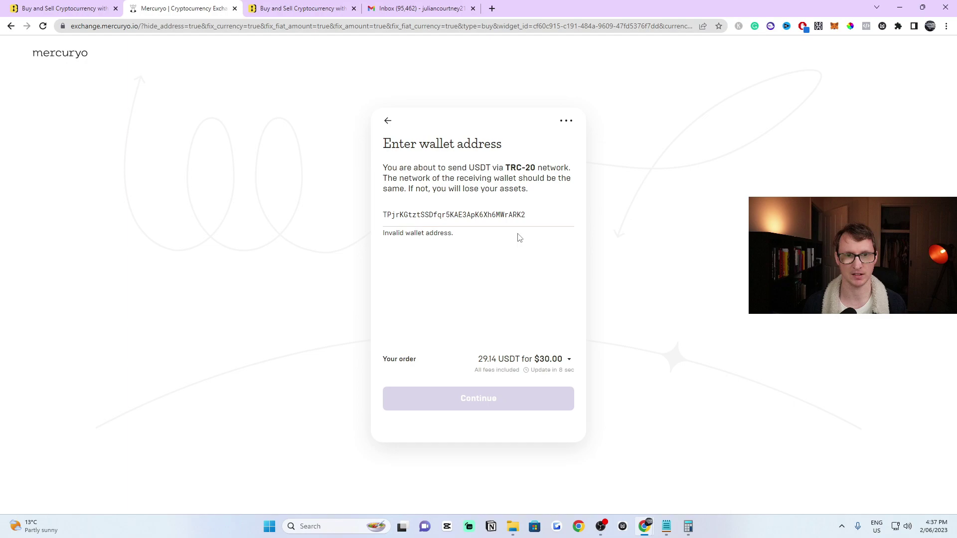
Step: Check Mercuryo's TRC-20 network requirement, then switch back to the LBank Tether buy page
left_click_drag(516, 169, 538, 168)
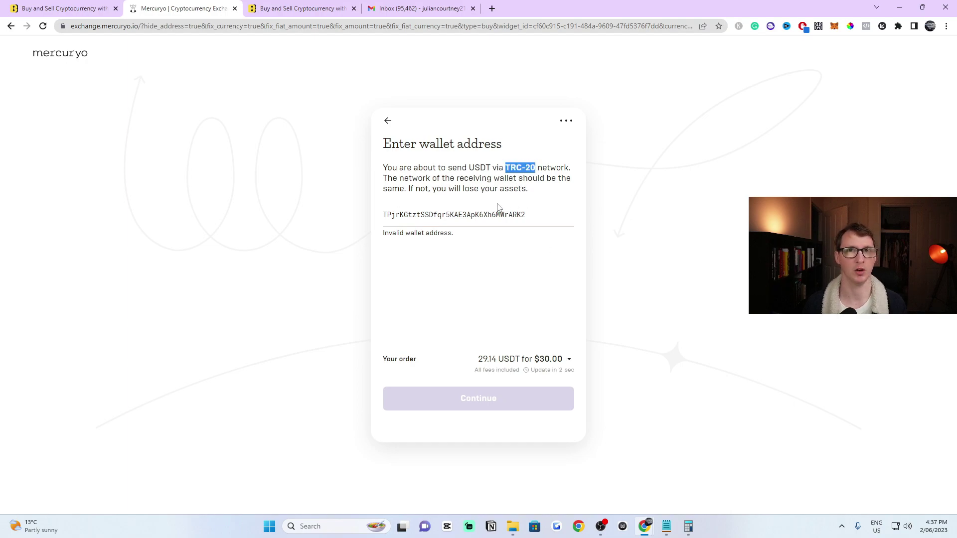
left_click(474, 188)
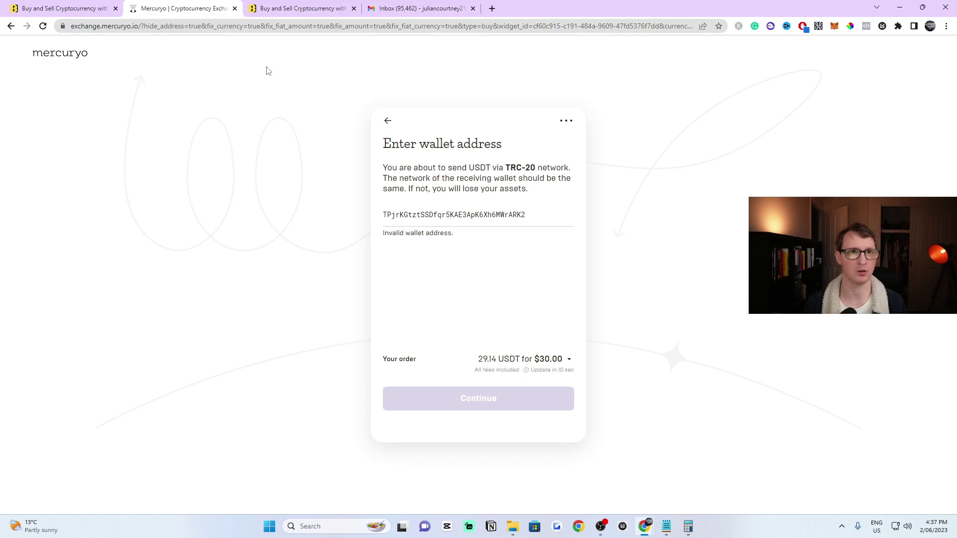
left_click(286, 10)
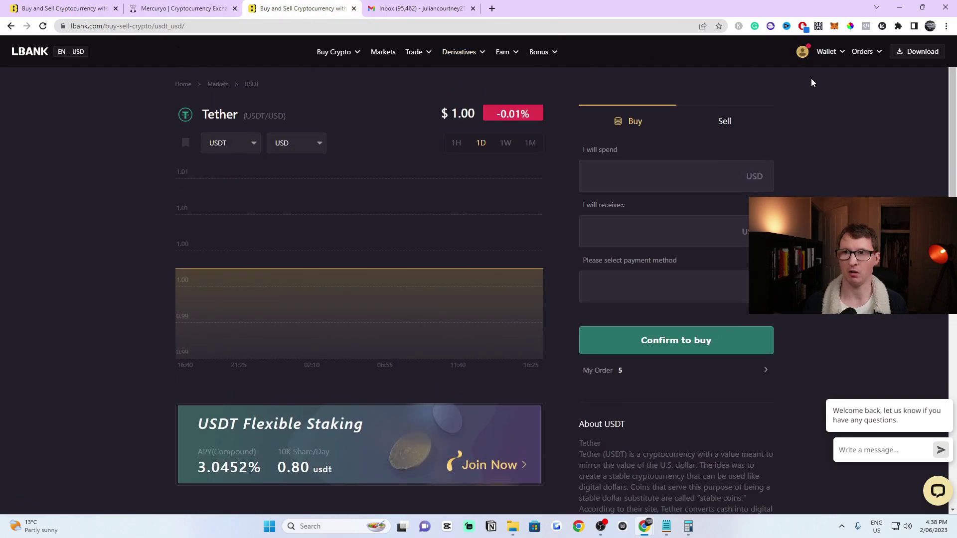
Step: From the Spot wallet, start a USDT deposit on the TRC20 network
mouse_move(832, 57)
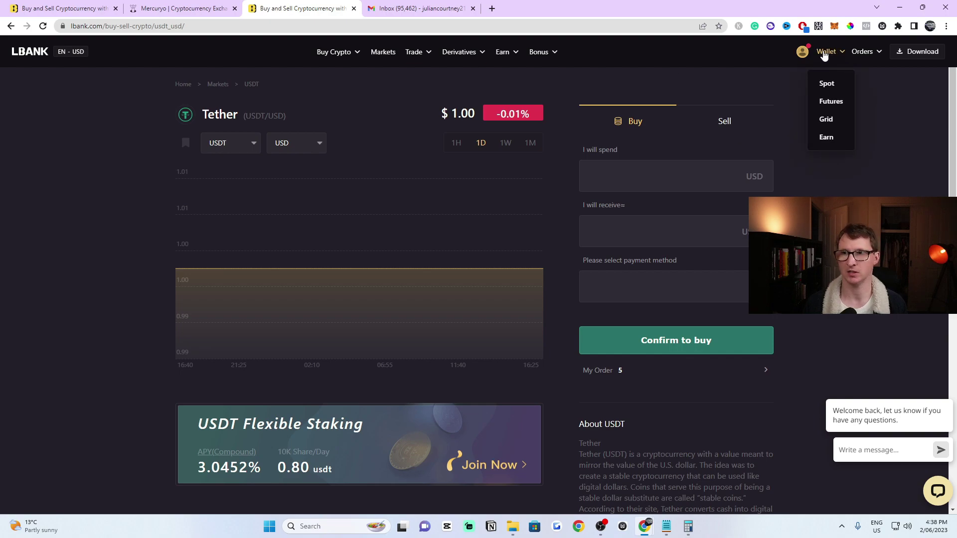
left_click(828, 86)
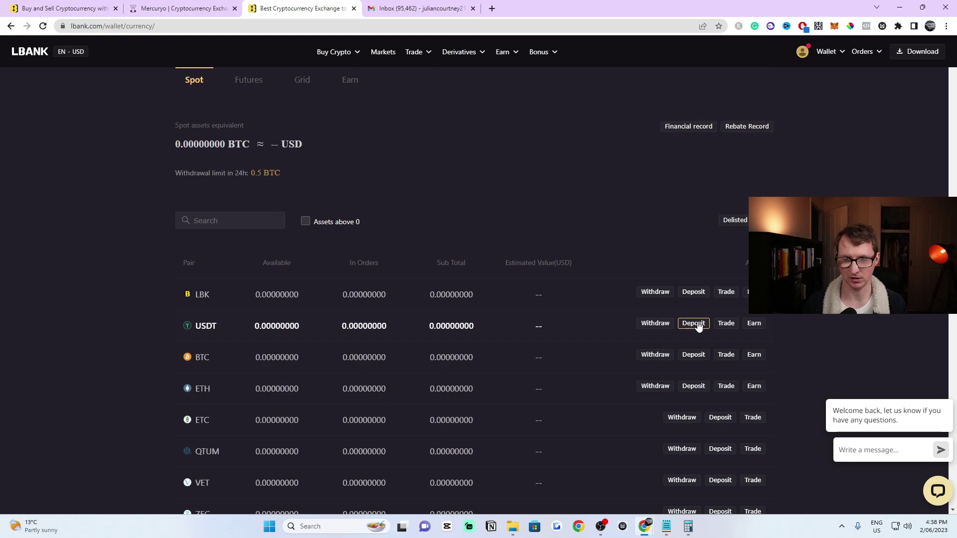
left_click(695, 324)
scroll(244, 267, "down", 1)
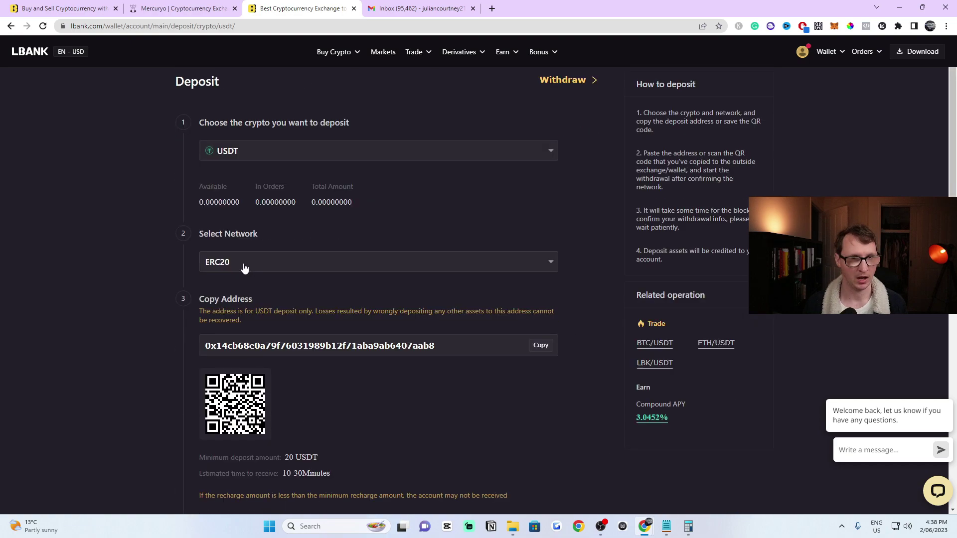
left_click(549, 265)
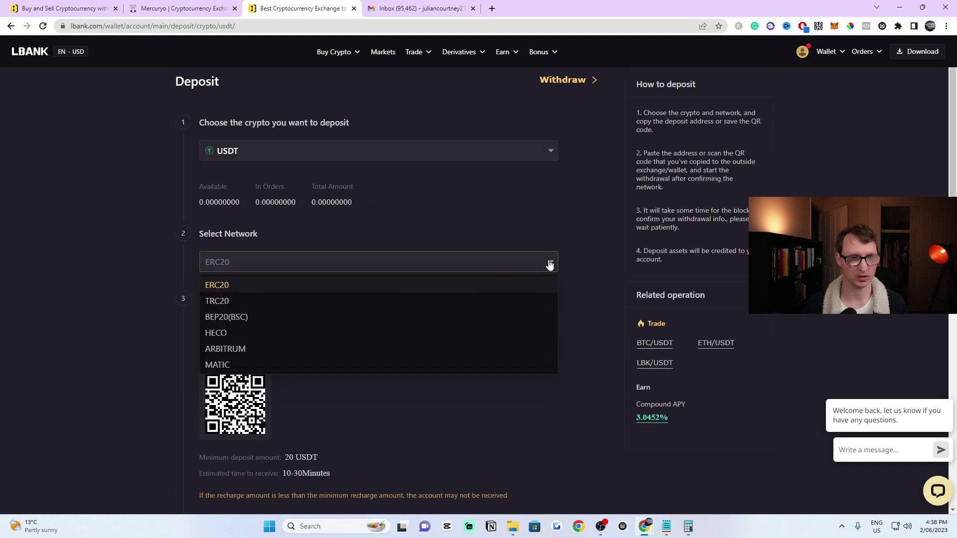
left_click(229, 303)
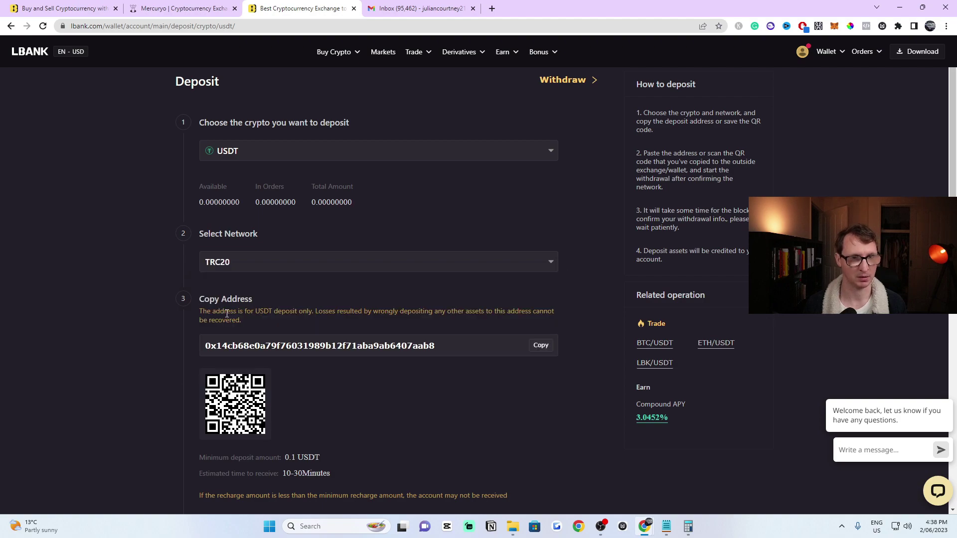
Step: Copy the TRC20 deposit address, dismissing the copied-content warning
left_click(541, 350)
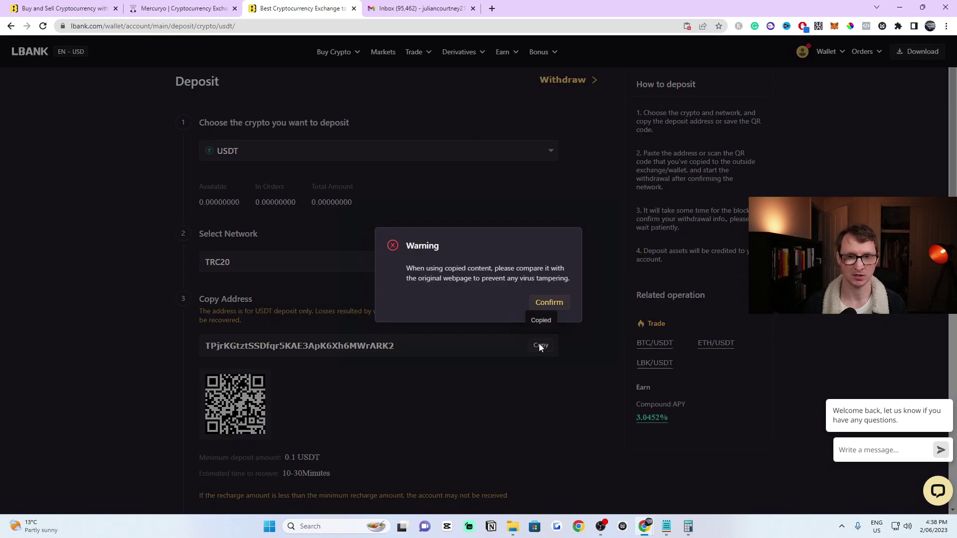
left_click(550, 302)
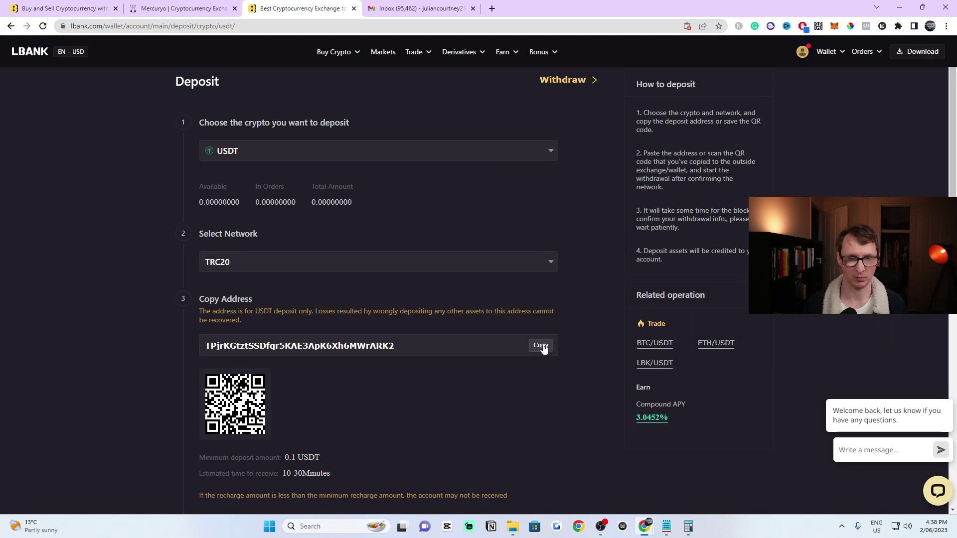
left_click(542, 348)
left_click(550, 303)
Step: Replace Mercuryo's invalid wallet address with the pasted TRC20 deposit address, then return to LBank
left_click(172, 9)
key("ctrl+a")
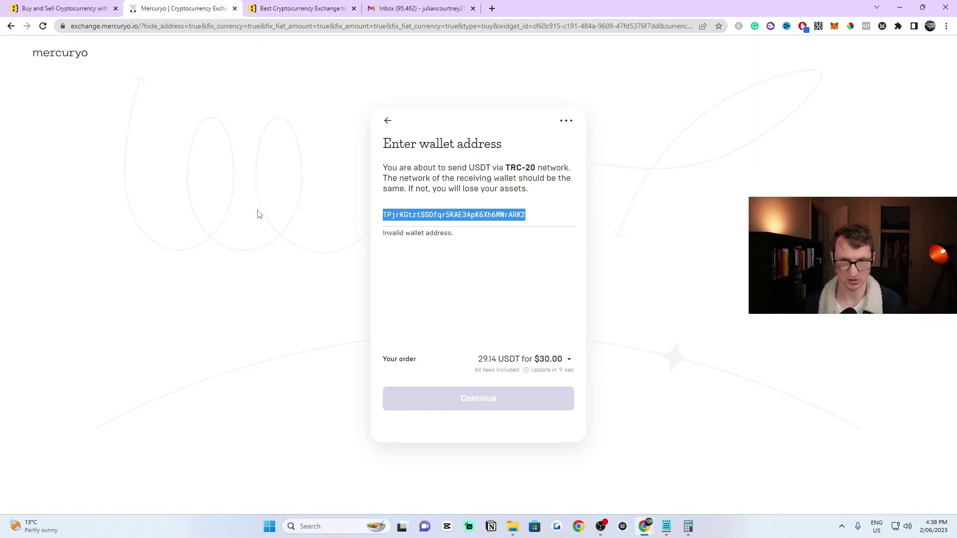
key("BackSpace")
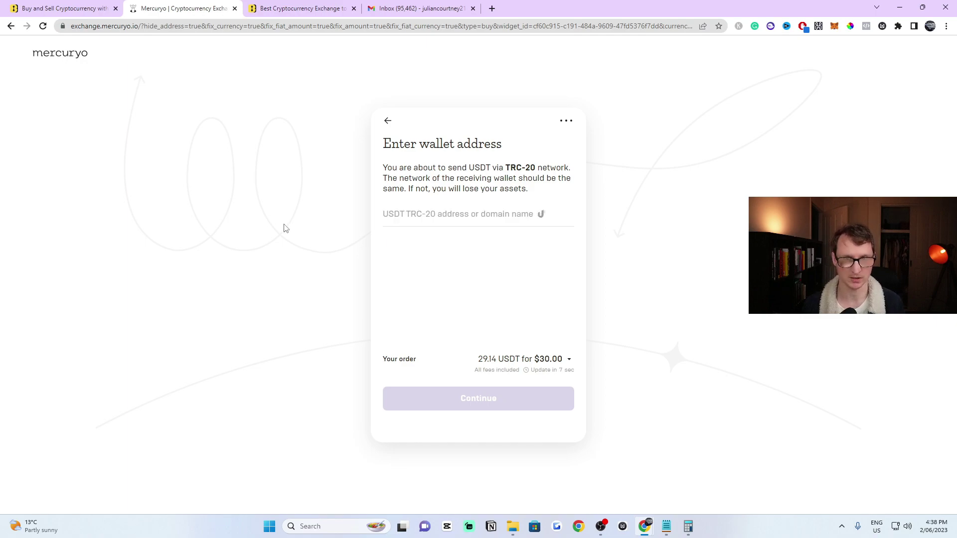
key("ctrl+v")
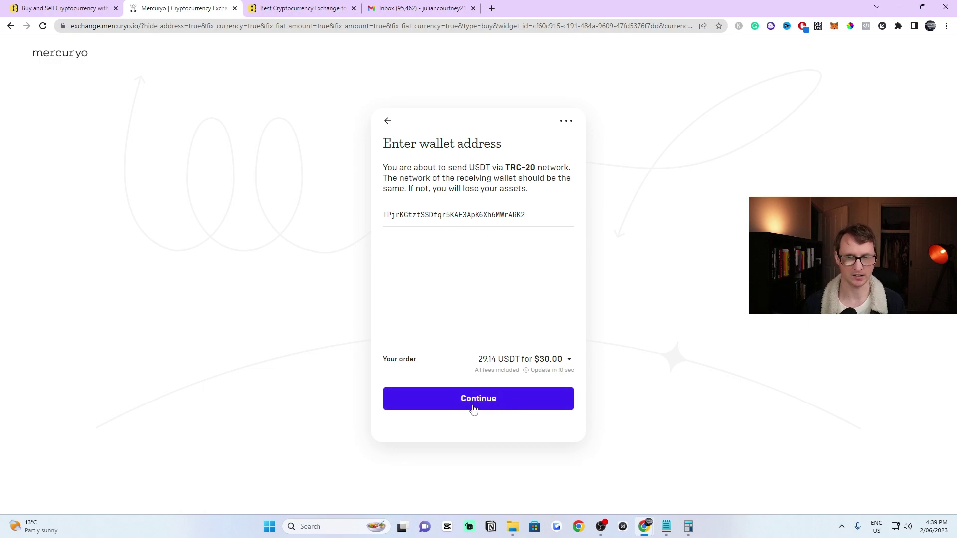
left_click(299, 8)
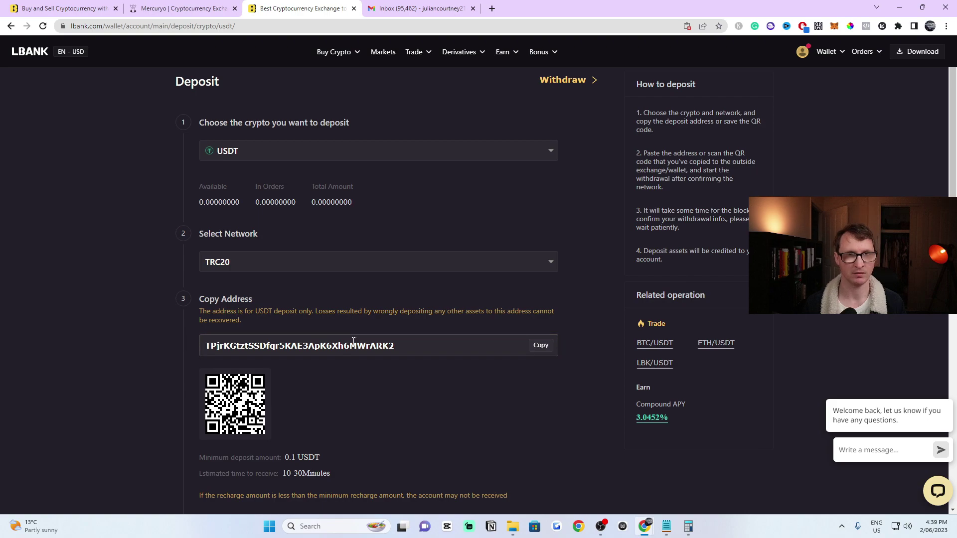
Step: Copy the TRC20 deposit address again and go back to the Mercuryo checkout
left_click(541, 346)
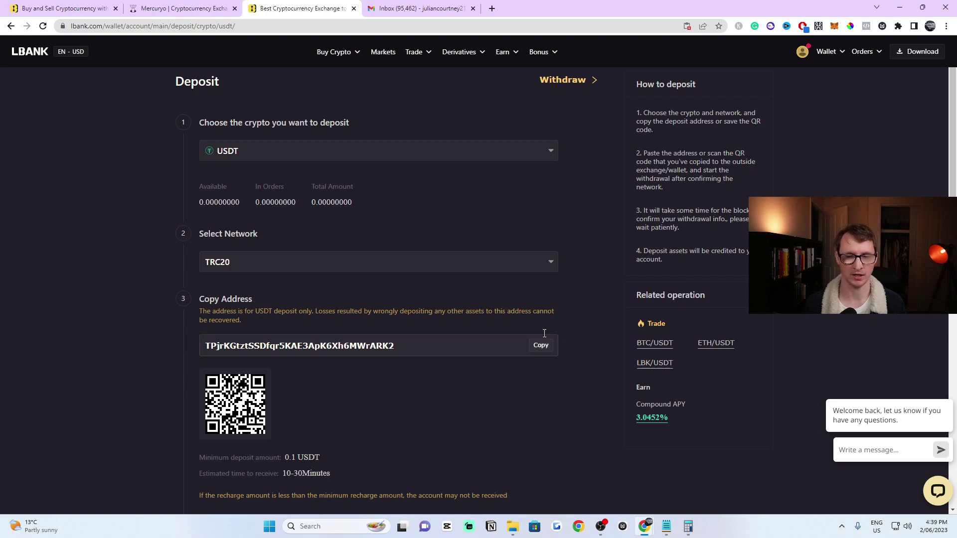
left_click(199, 8)
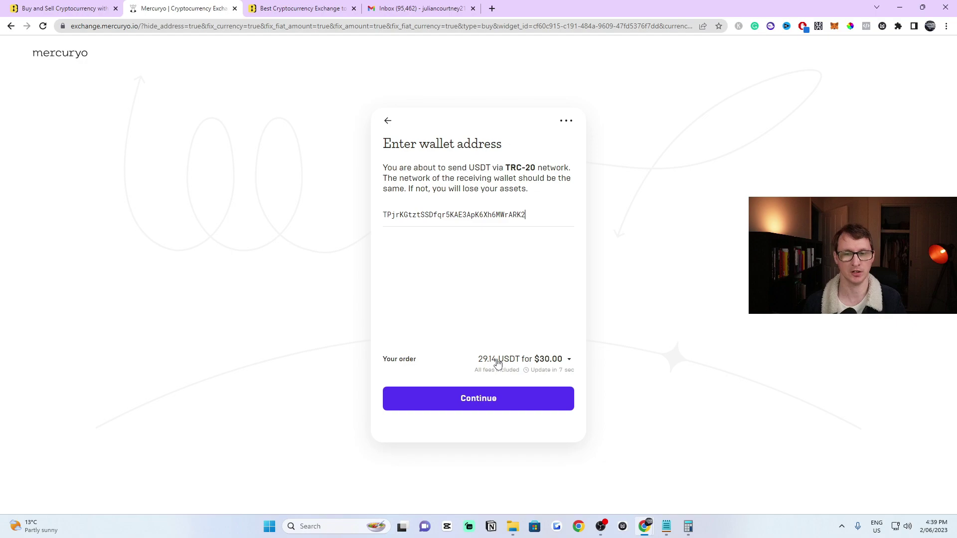
Step: Continue to purchase details and fill in the buyer's e-mail, correcting the autofilled address
left_click(483, 402)
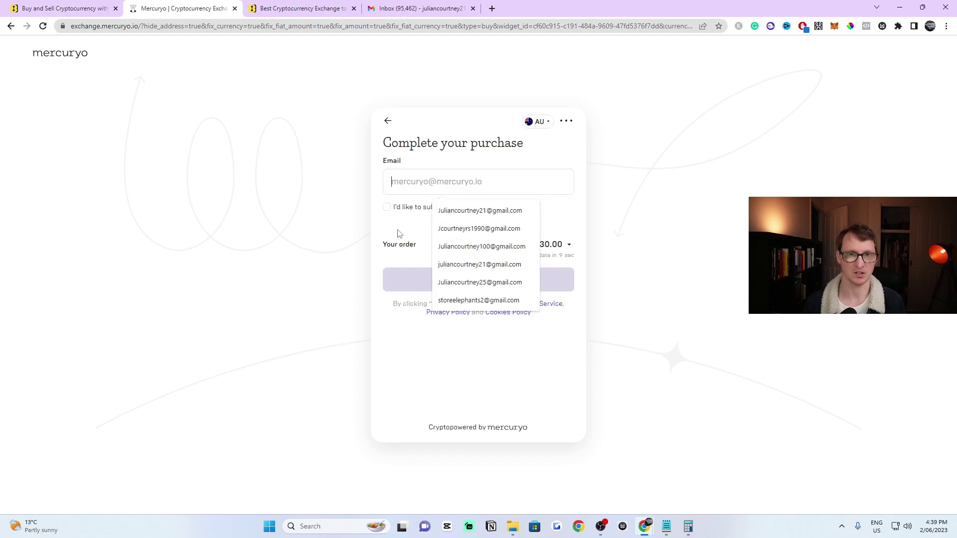
left_click(443, 182)
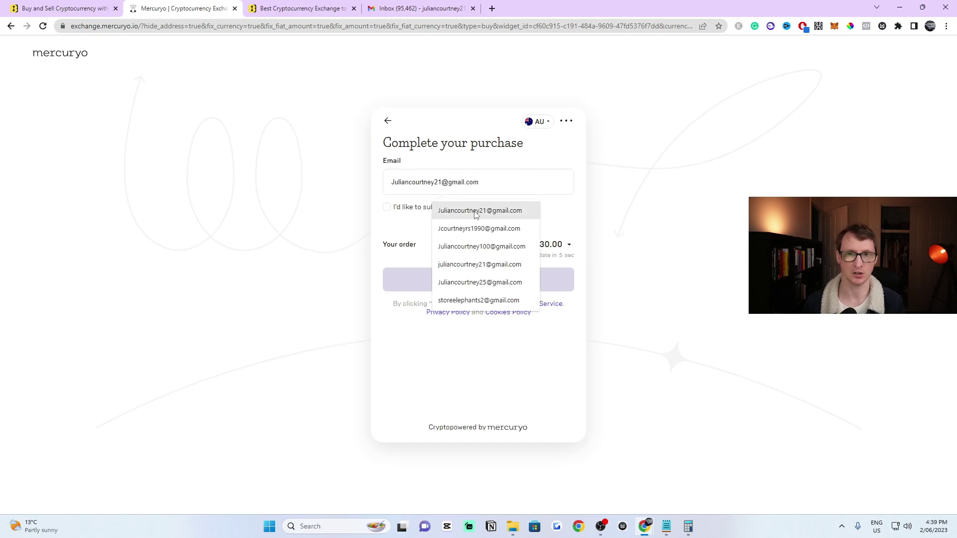
left_click(474, 209)
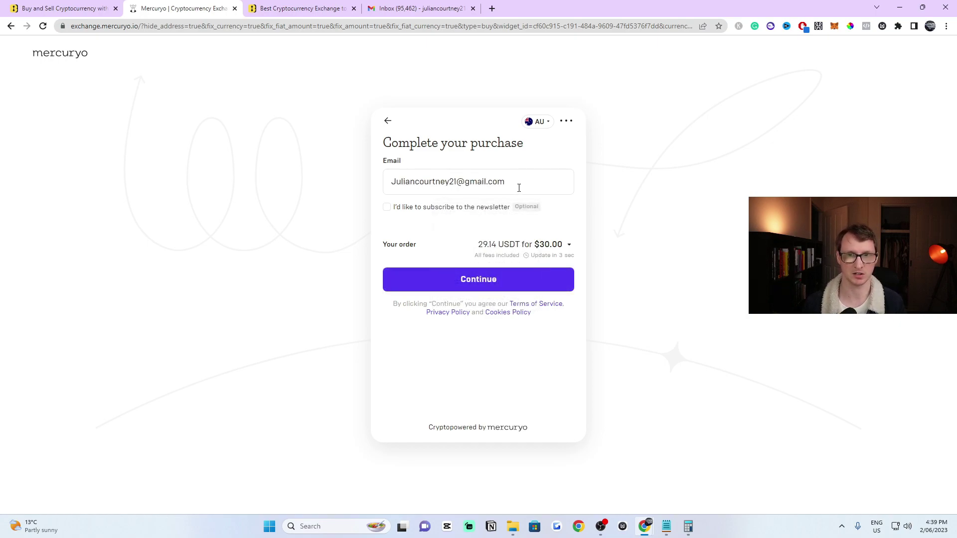
left_click_drag(505, 182, 444, 182)
key("BackSpace")
type("l")
key("BackSpace")
key("BackSpace")
key("BackSpace")
key("BackSpace")
key("BackSpace")
key("BackSpace")
key("BackSpace")
key("BackSpace")
key("BackSpace")
key("BackSpace")
key("BackSpace")
key("BackSpace")
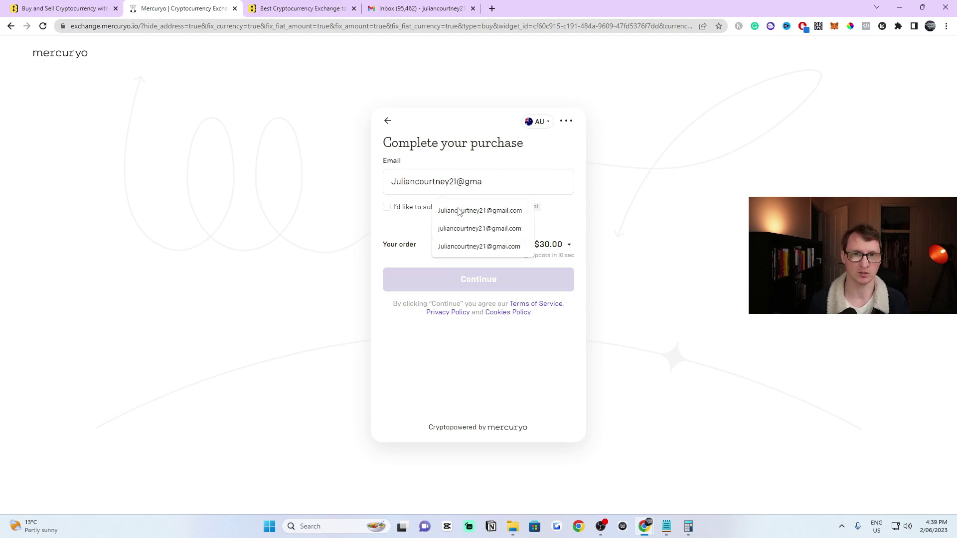
type("100")
left_click(459, 211)
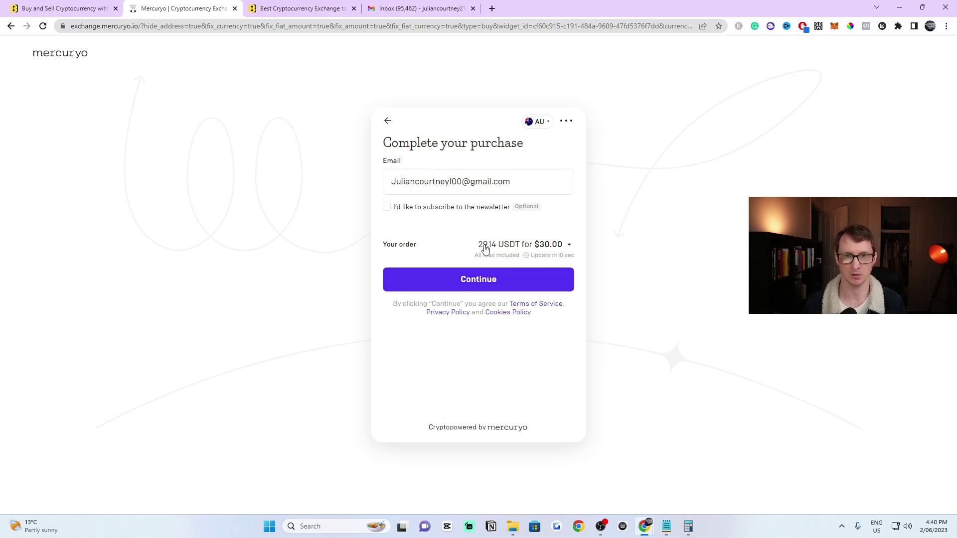
Step: Confirm the e-mail, select the verification code in Gmail, and return to Mercuryo
left_click(476, 284)
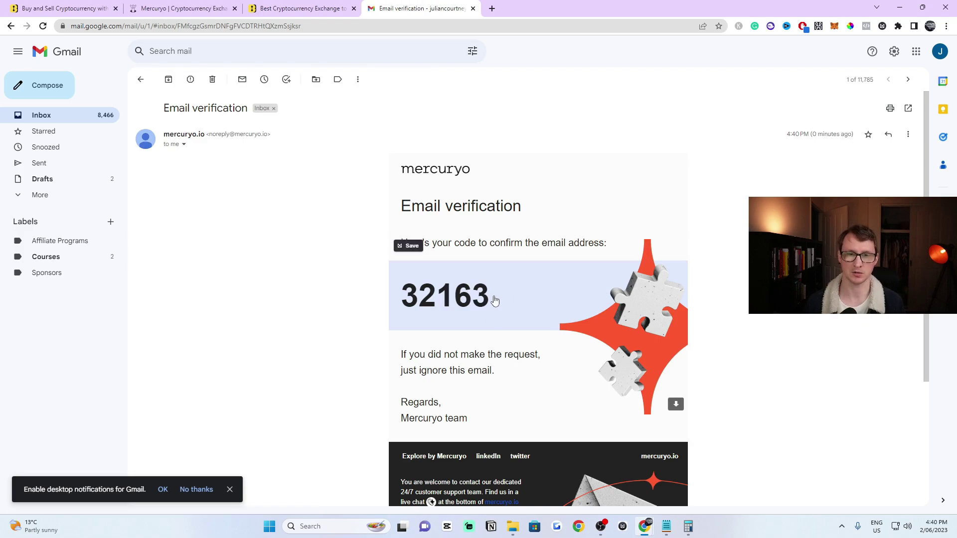
left_click_drag(402, 297, 483, 304)
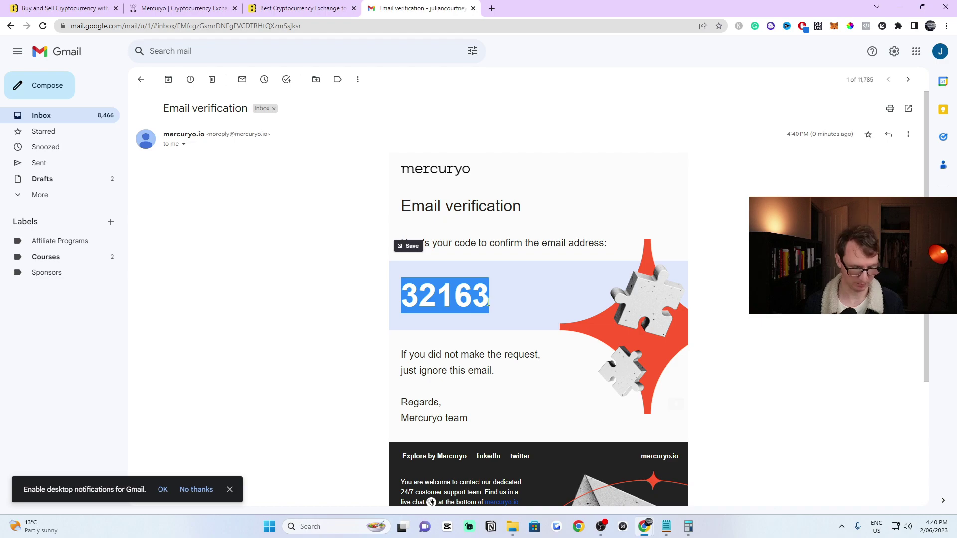
left_click(299, 9)
Step: Verify the e-mail with the pasted code, enter the buyer's first and last name, and pay $30.00 by card for 28.62 USDT
left_click(188, 9)
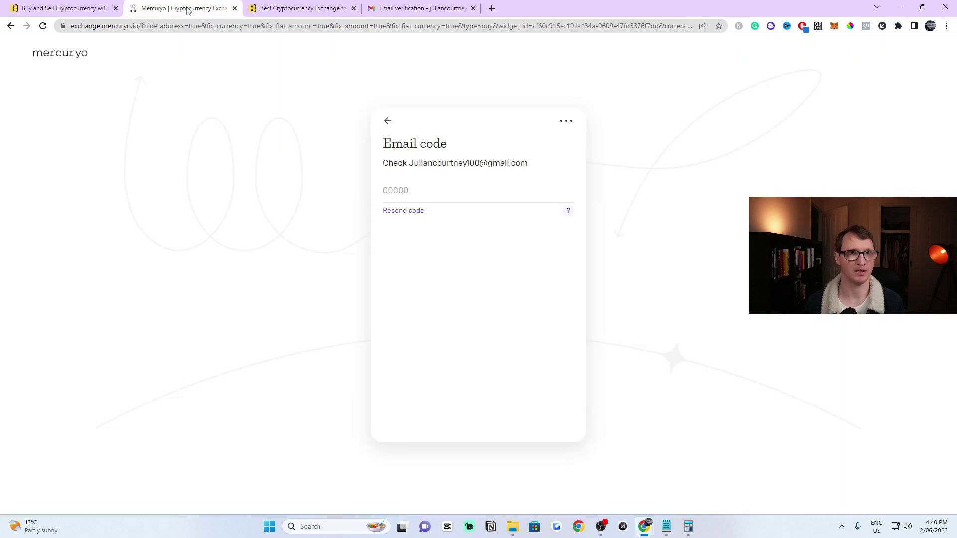
left_click(423, 8)
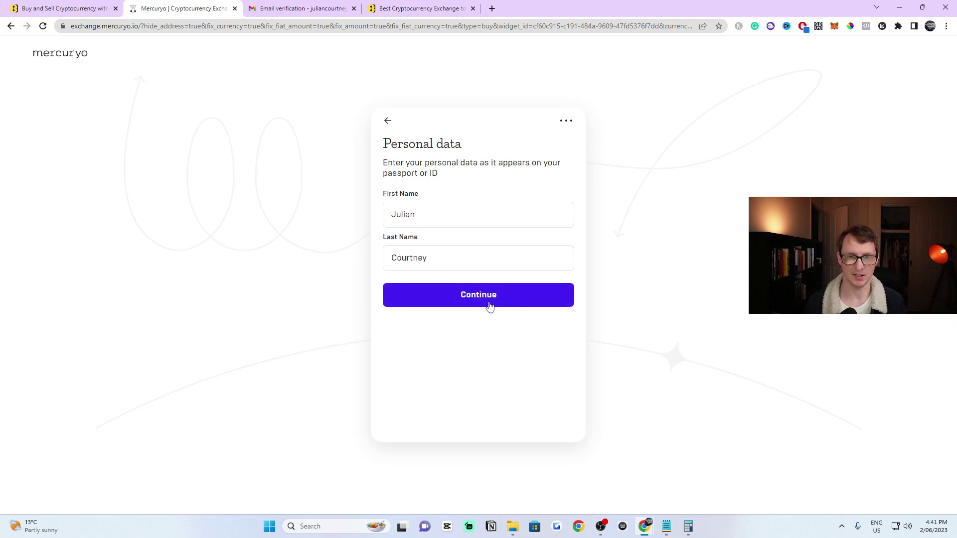
left_click(468, 300)
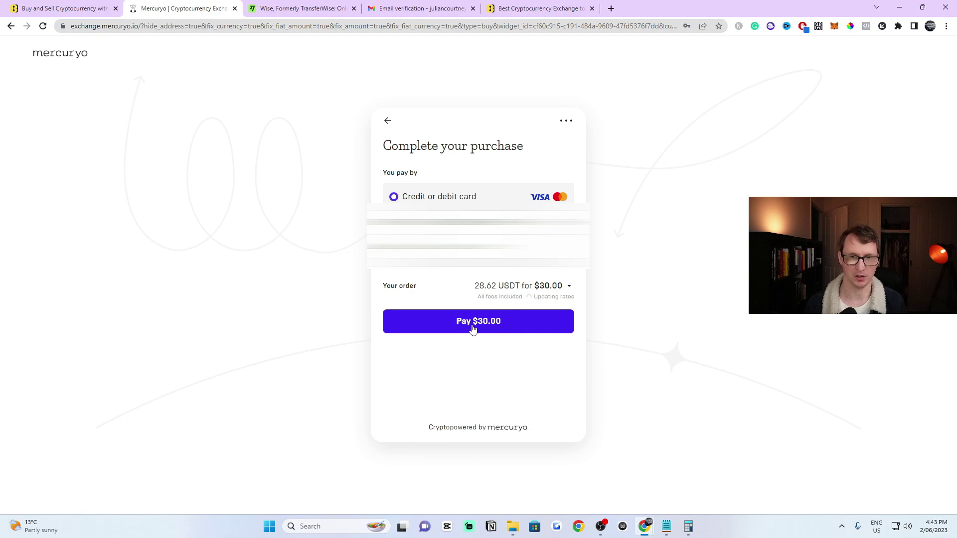
left_click(474, 327)
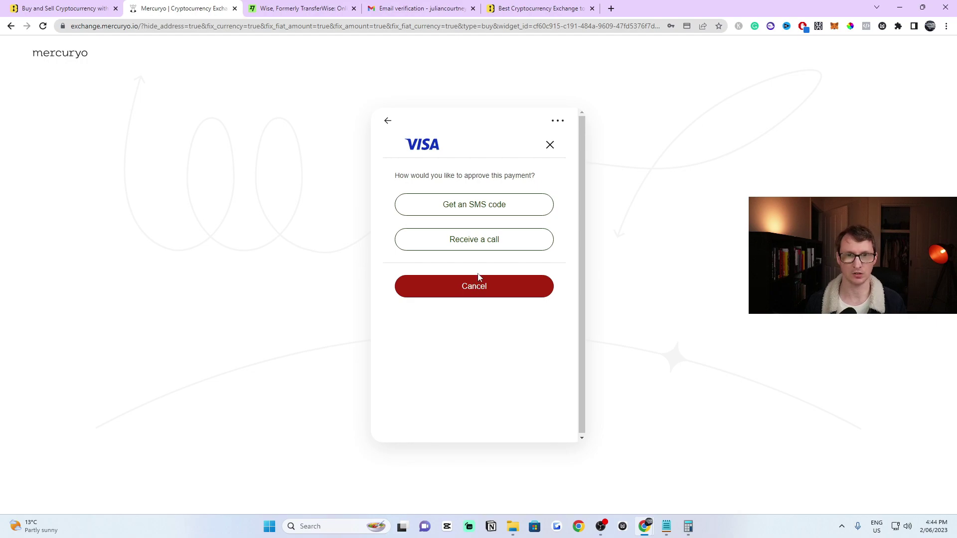
Step: Approve the Visa payment by requesting an SMS code and entering it
left_click(477, 205)
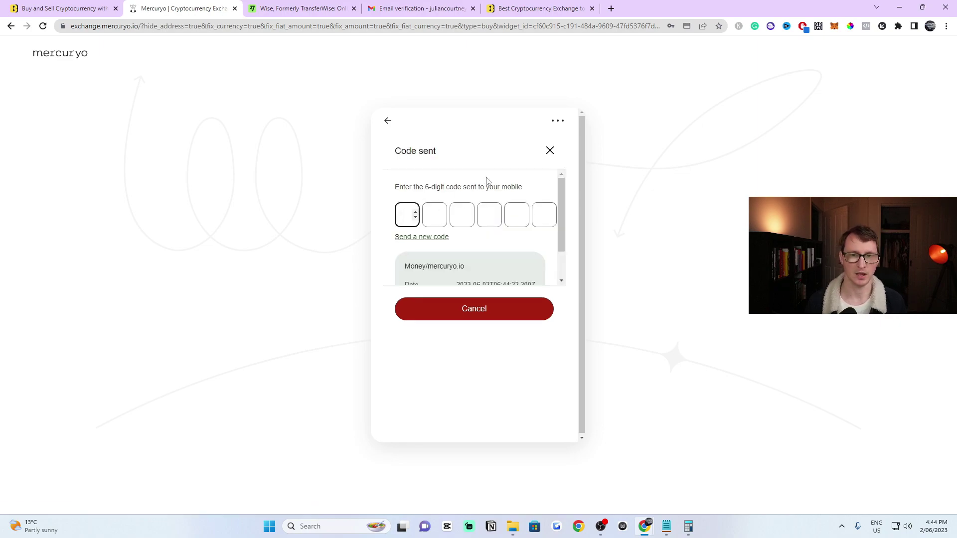
scroll(487, 200, "down", 1)
scroll(488, 212, "up", 1)
scroll(490, 210, "down", 1)
scroll(490, 210, "up", 1)
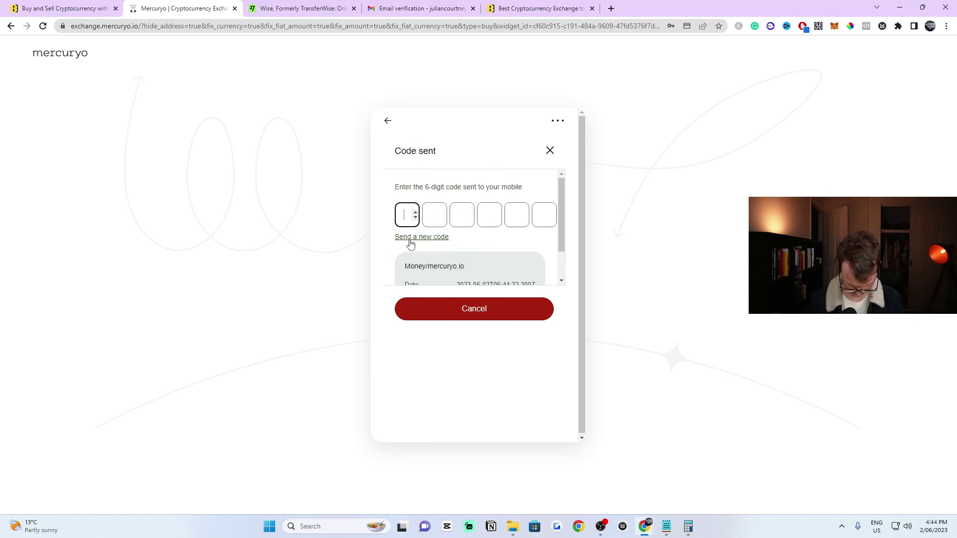
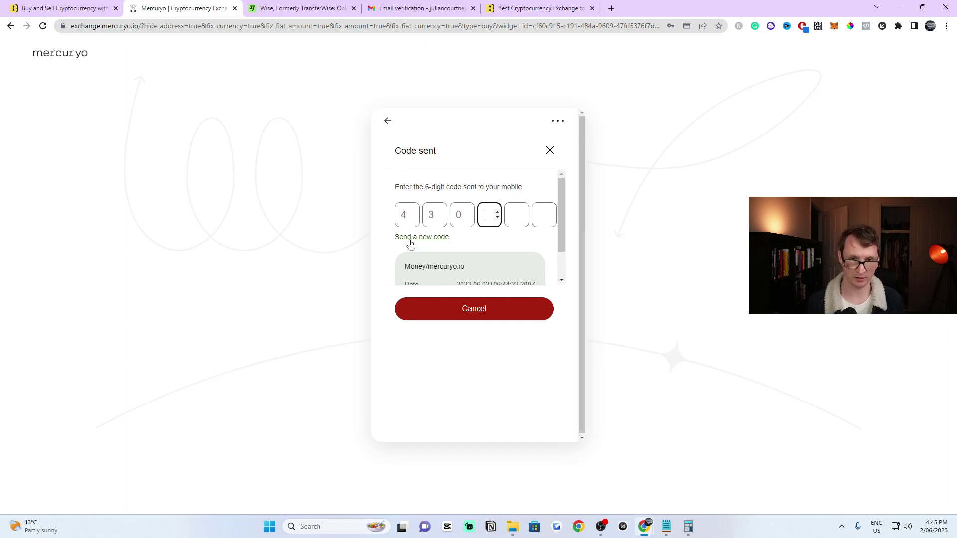
Step: Answer 'I don't recognise any of these transactions' on the security check and approve the payment
scroll(492, 232, "down", 3)
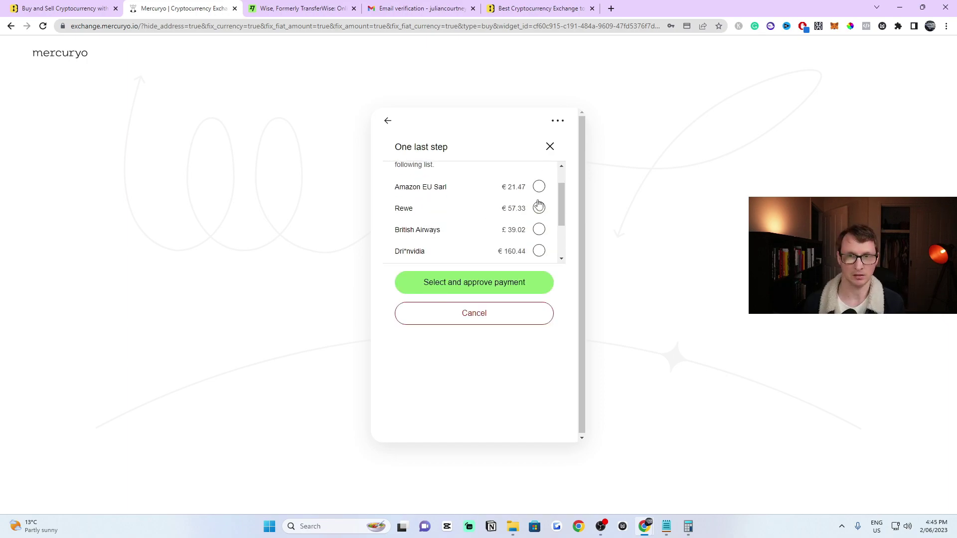
scroll(457, 216, "up", 2)
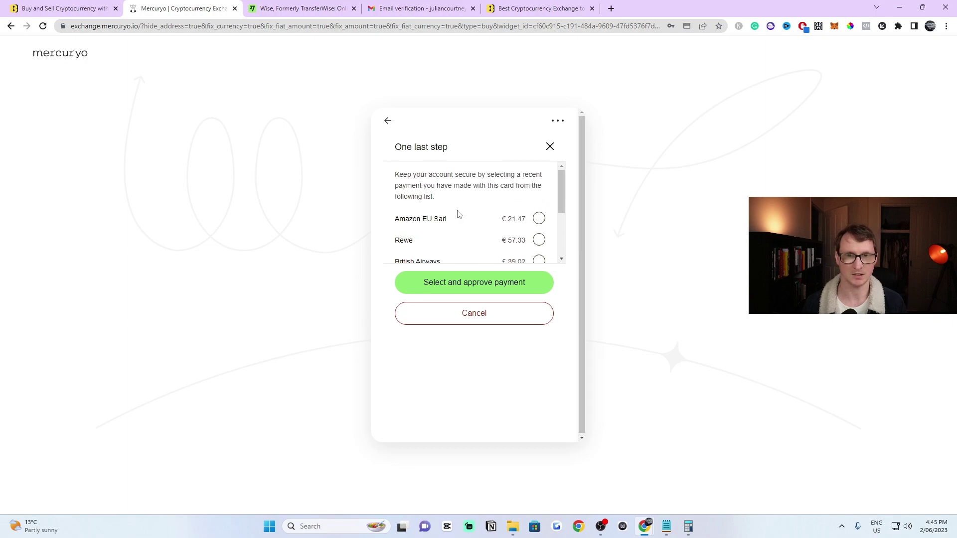
scroll(463, 213, "down", 4)
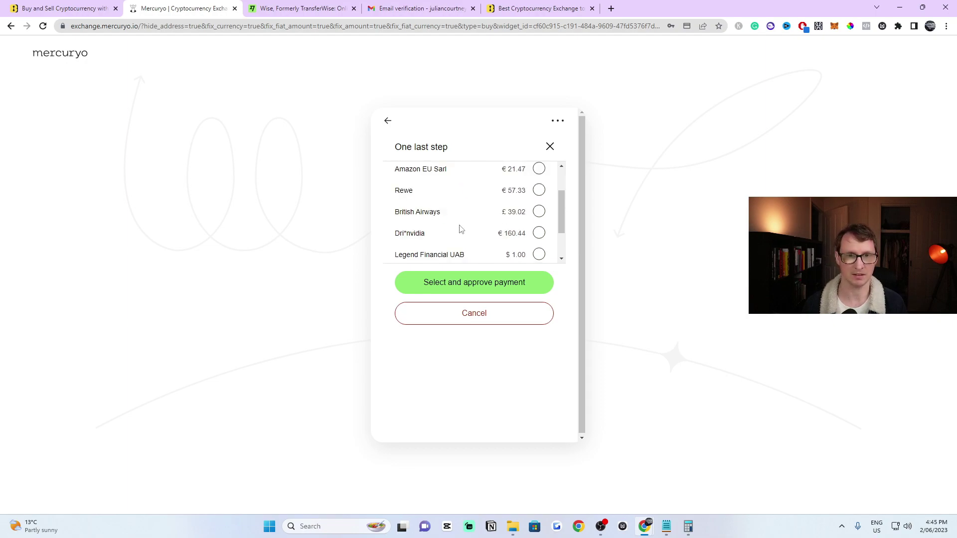
scroll(443, 230, "up", 2)
scroll(467, 234, "up", 2)
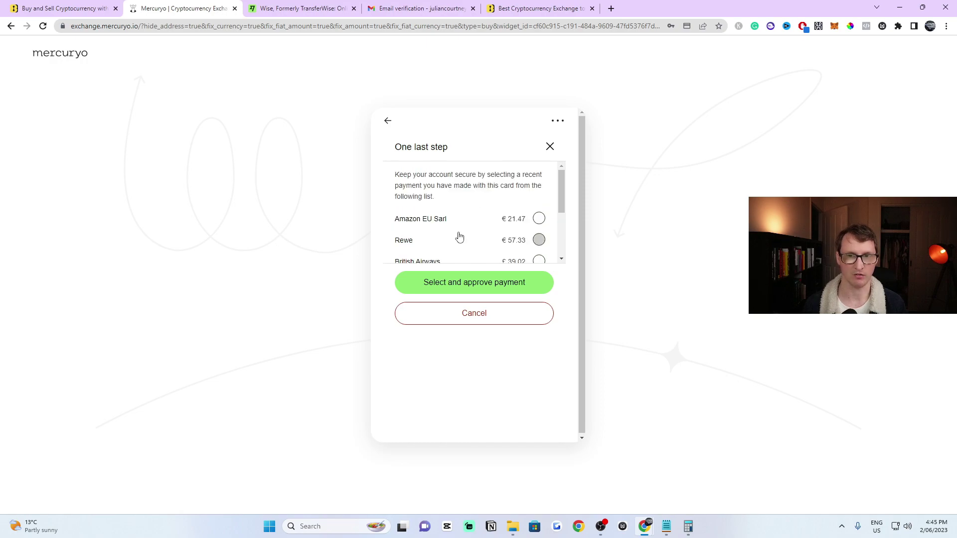
scroll(464, 233, "down", 3)
scroll(462, 230, "down", 1)
left_click(461, 227)
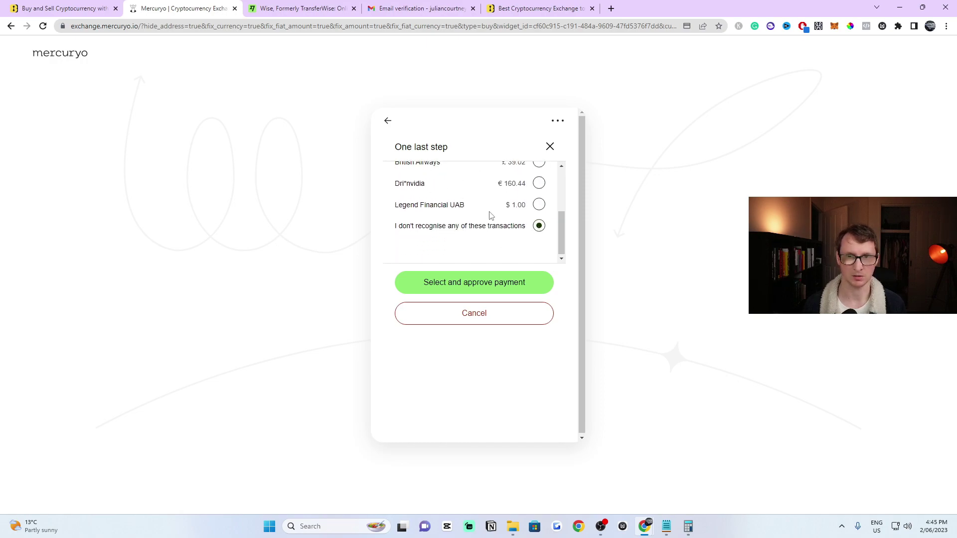
left_click(474, 285)
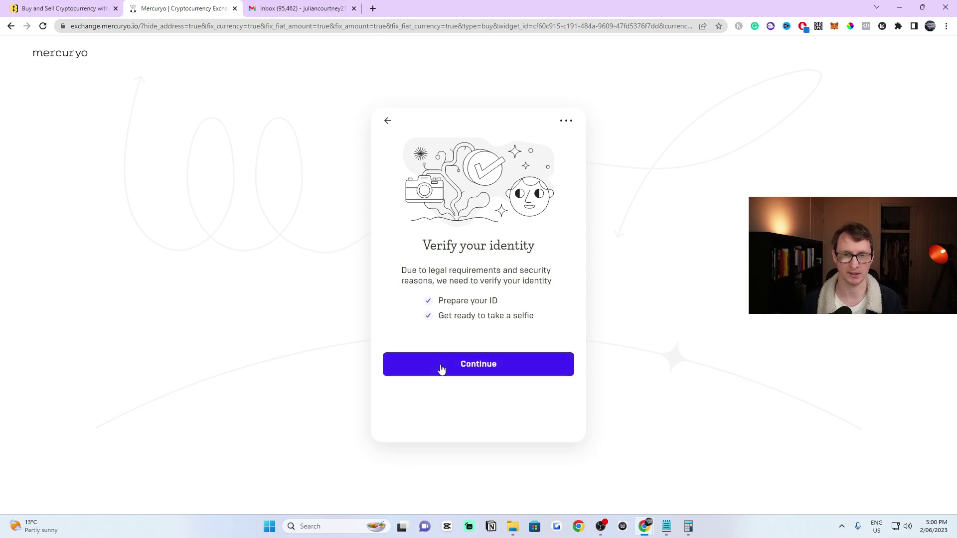
Step: Start identity verification and agree to the processing of personal data
left_click(495, 369)
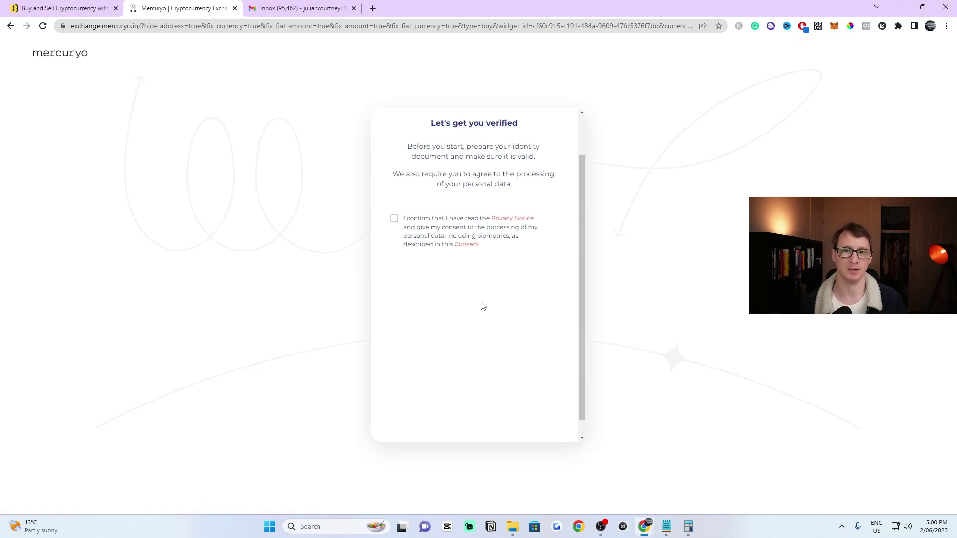
left_click(394, 218)
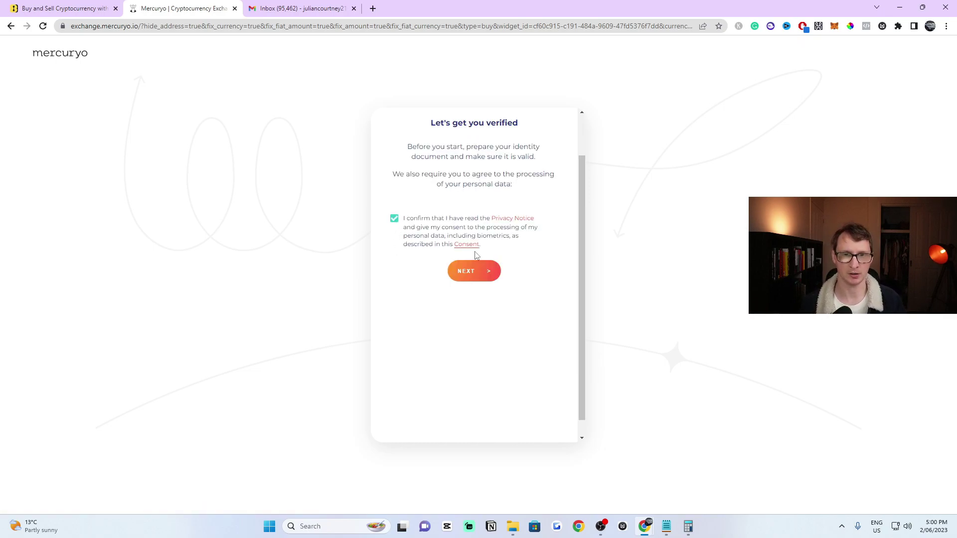
left_click(478, 278)
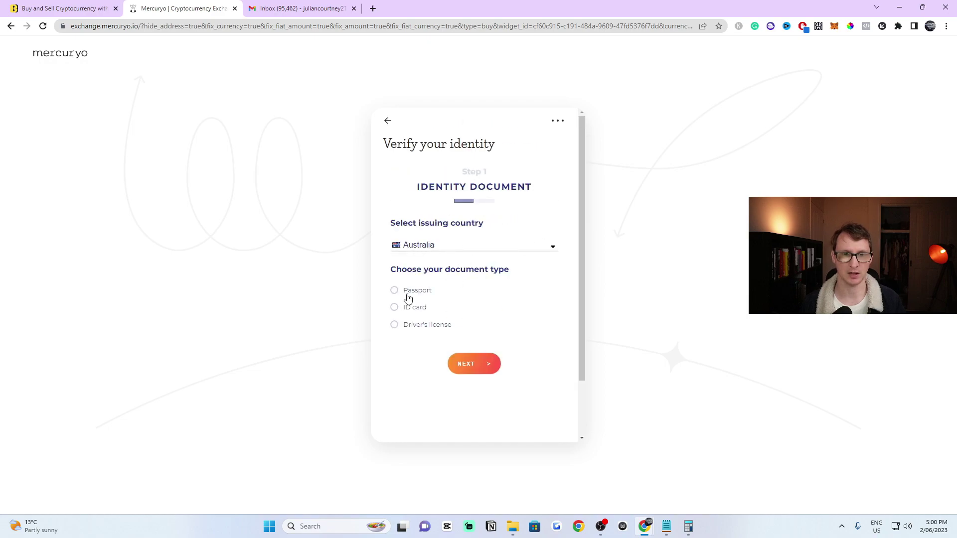
Step: Choose Driver's license as the document and move the selfie check to a phone
left_click(395, 325)
scroll(493, 312, "down", 6)
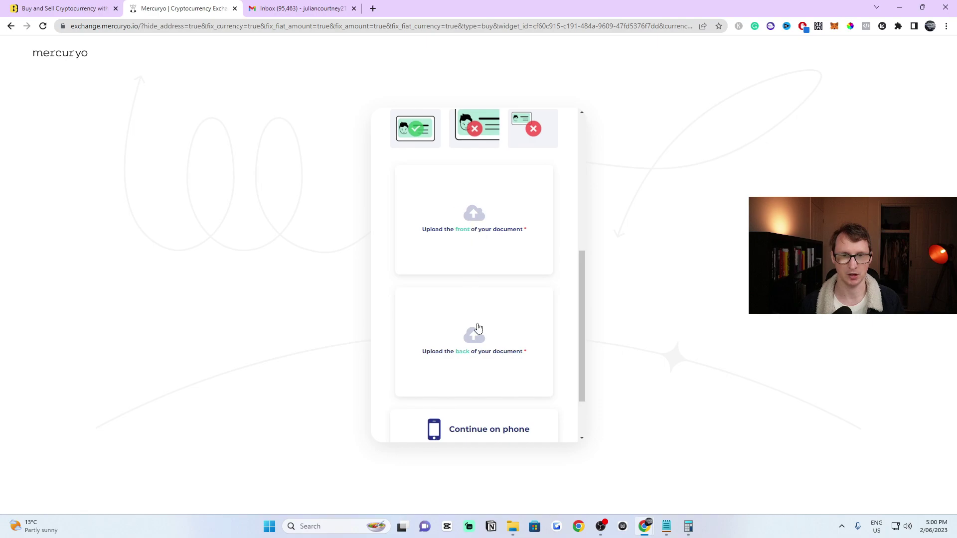
scroll(467, 240, "down", 2)
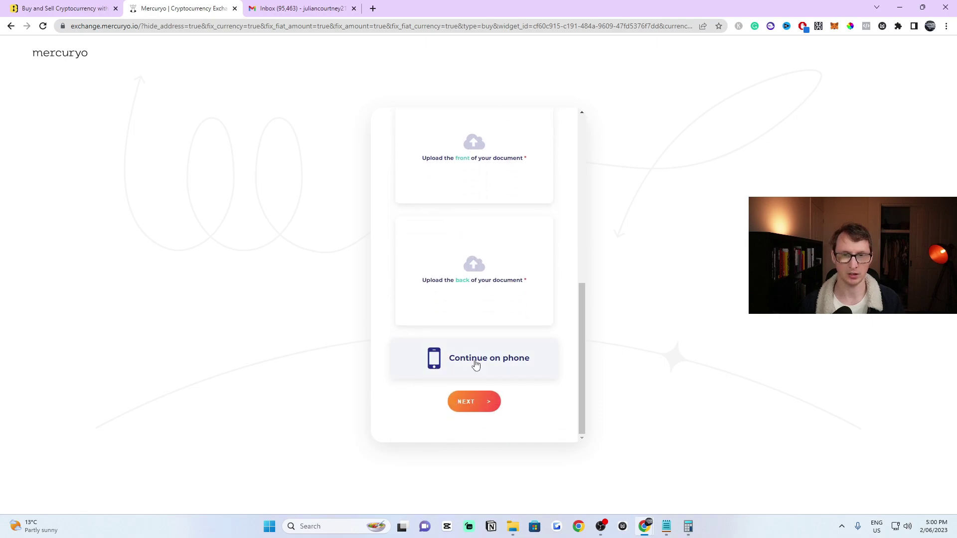
scroll(485, 363, "up", 3)
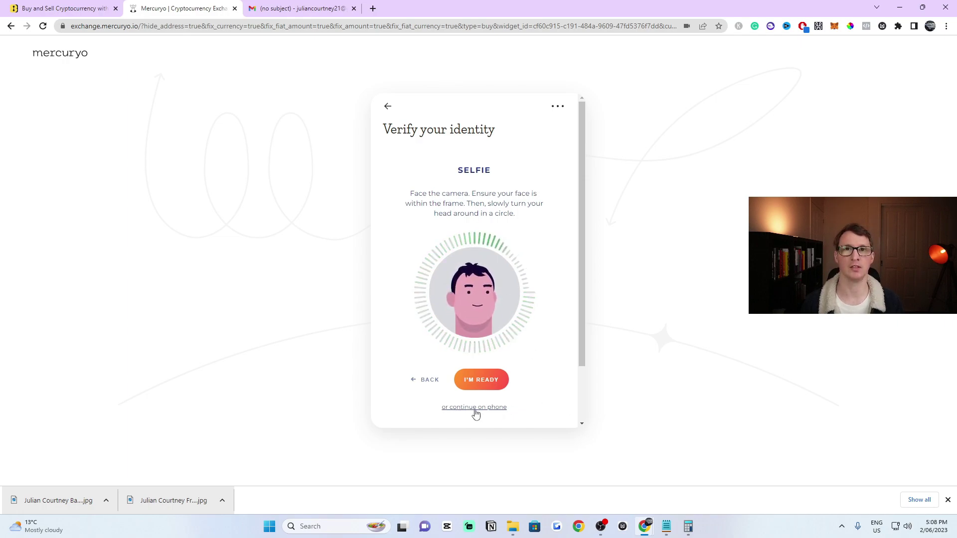
scroll(465, 356, "down", 2)
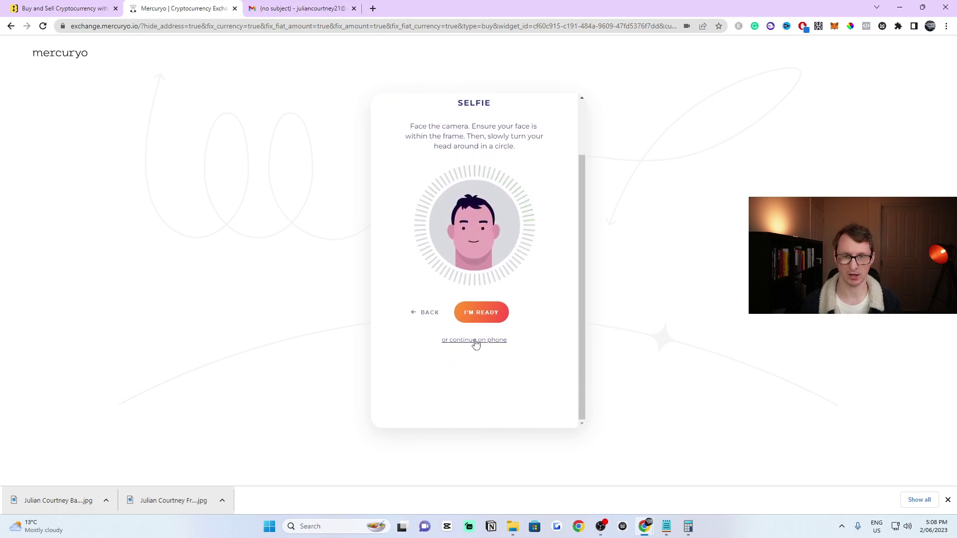
left_click(474, 341)
scroll(513, 259, "up", 1)
scroll(473, 234, "down", 2)
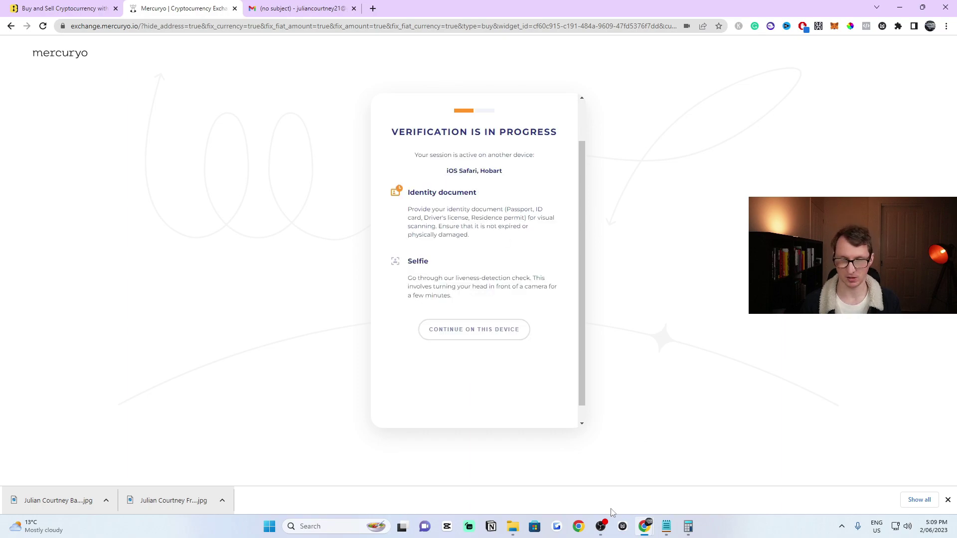
Step: Continue verification on this computer and highlight the Identity document, Applicant data and status-update notes
mouse_move(602, 531)
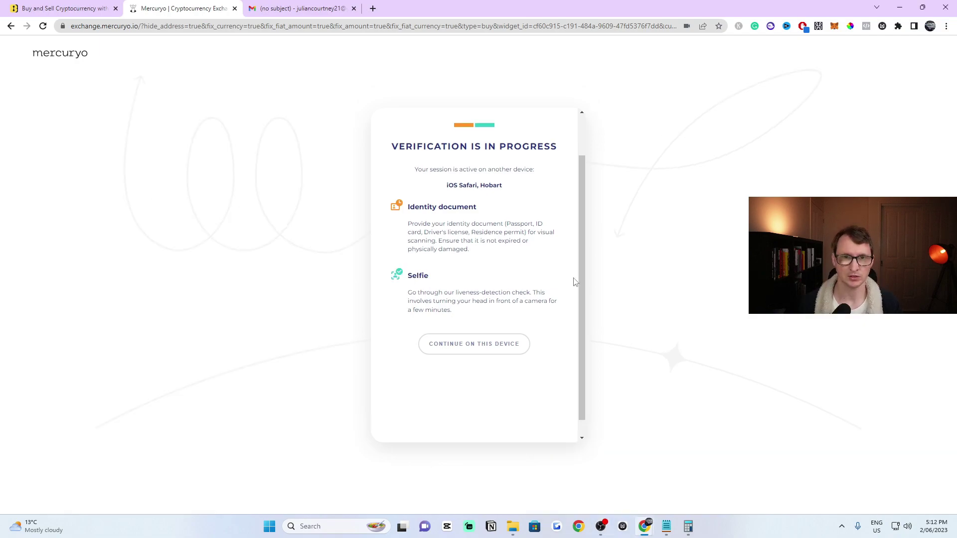
scroll(461, 268, "down", 1)
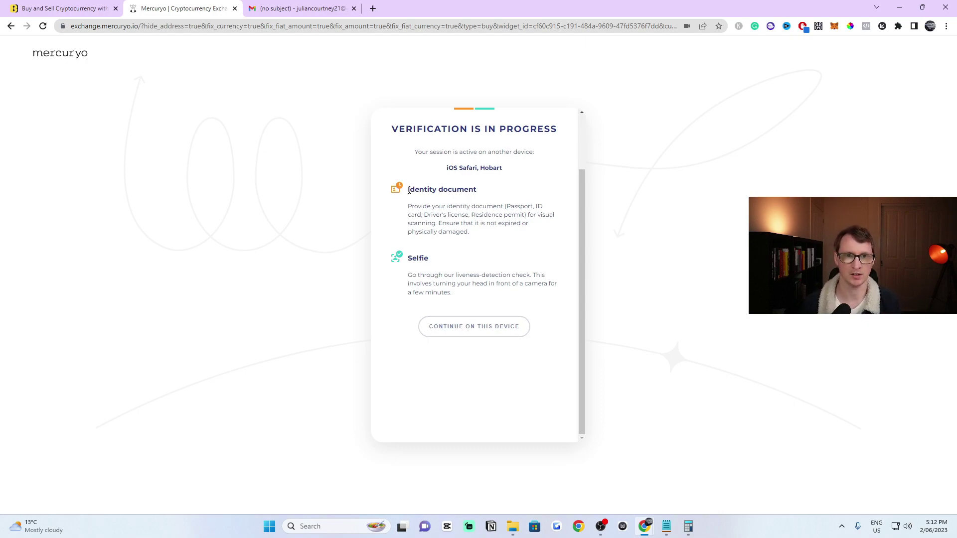
left_click_drag(409, 189, 503, 232)
left_click(507, 263)
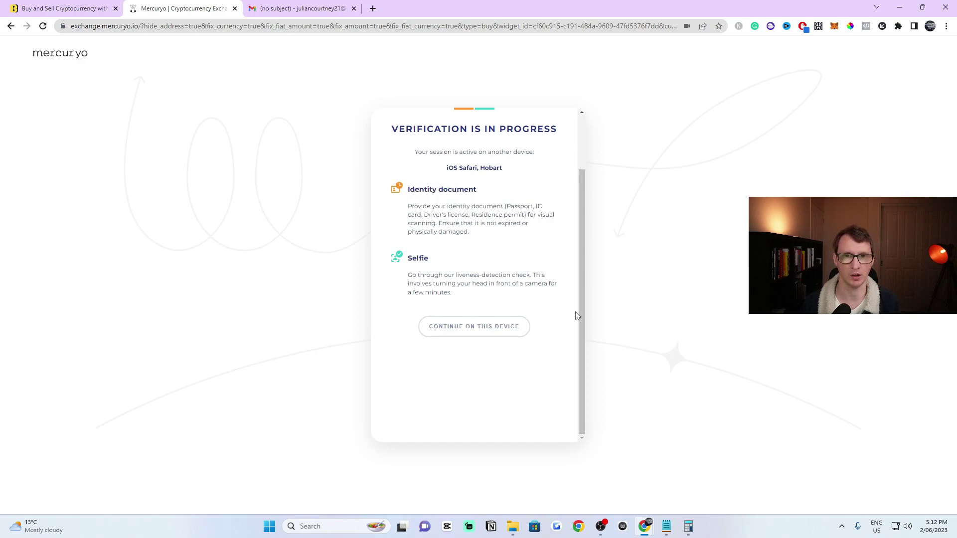
left_click(465, 331)
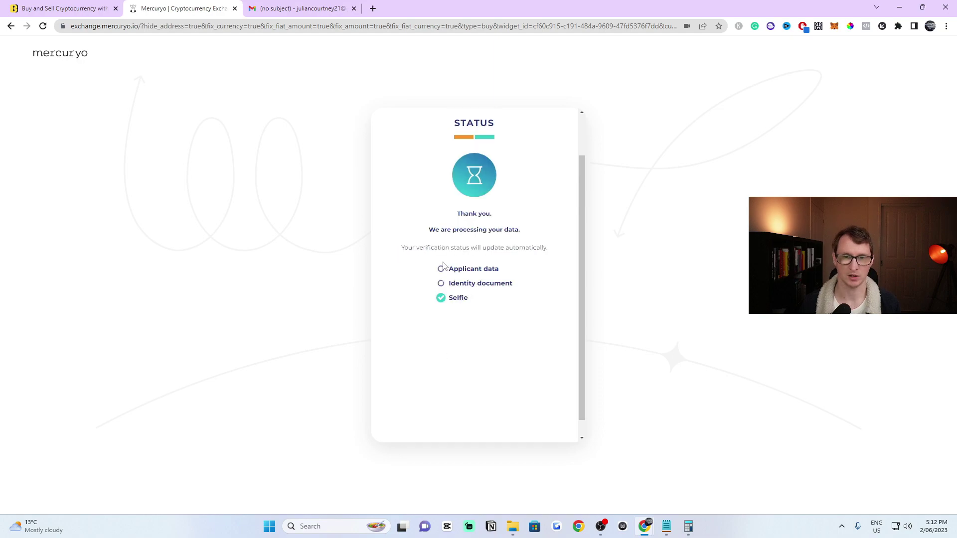
mouse_move(447, 276)
left_mouse_down()
mouse_move(506, 272)
mouse_move(506, 282)
mouse_move(441, 285)
left_mouse_up()
left_click(477, 331)
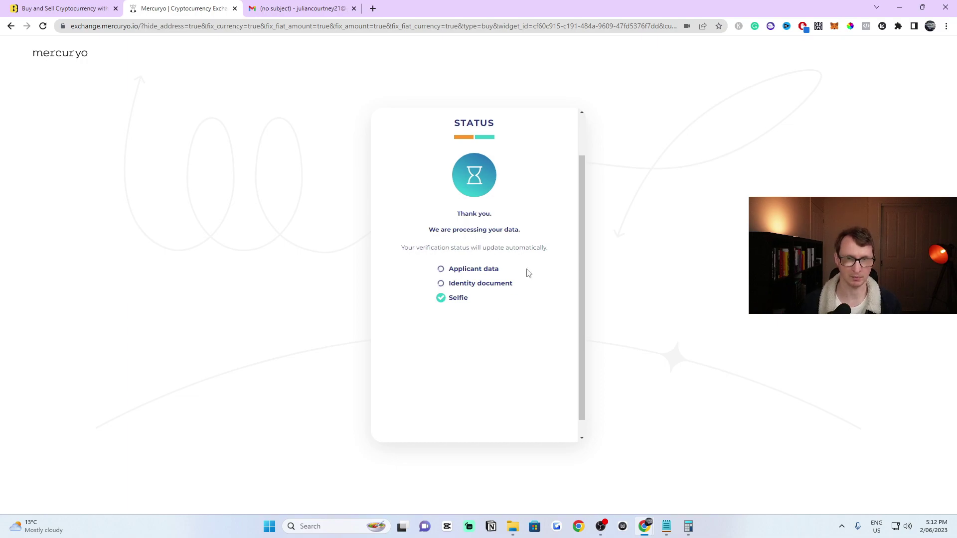
left_click_drag(390, 252, 559, 246)
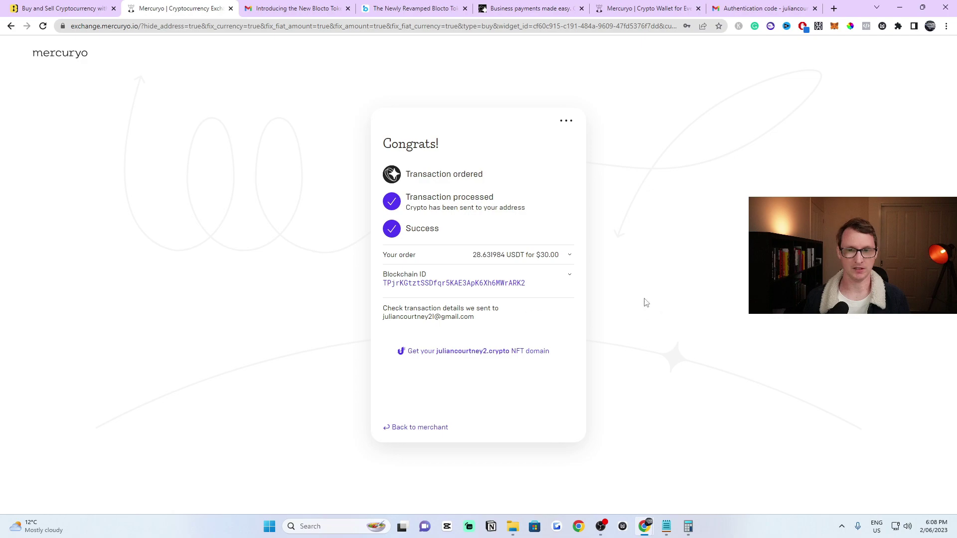
Step: Expand the Blockchain ID row to reveal the order's Mercuryo ID
left_click(394, 295)
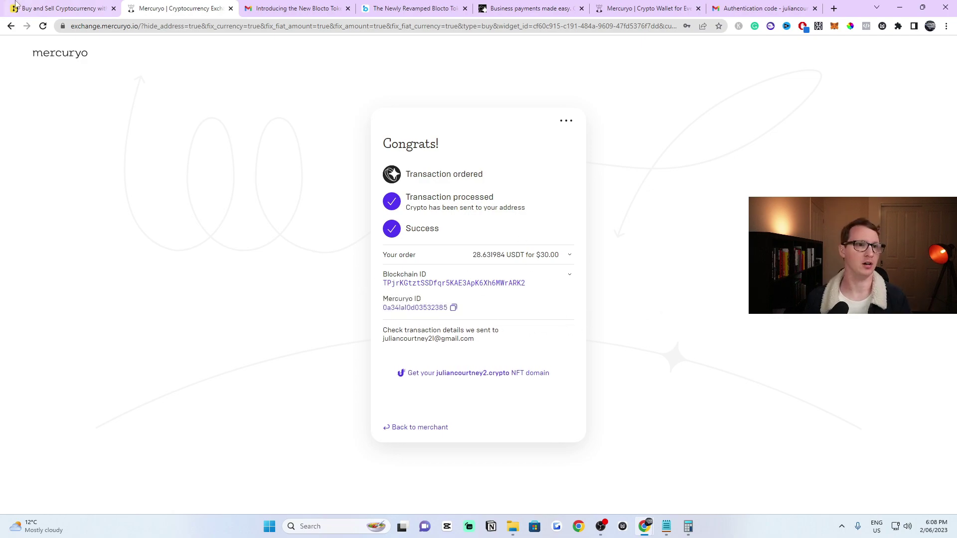
Step: Return to LBank and open the Spot wallet from the Wallet menu
left_click(69, 8)
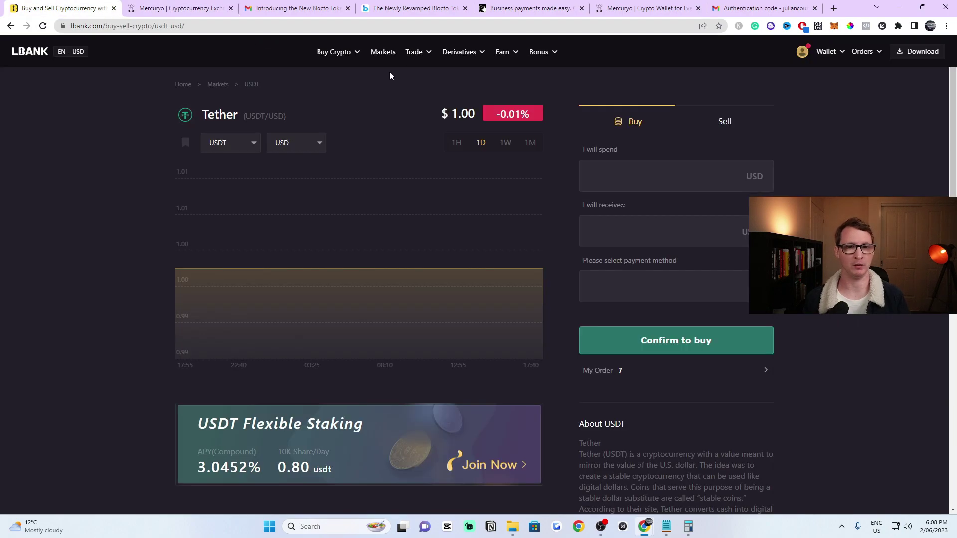
mouse_move(339, 52)
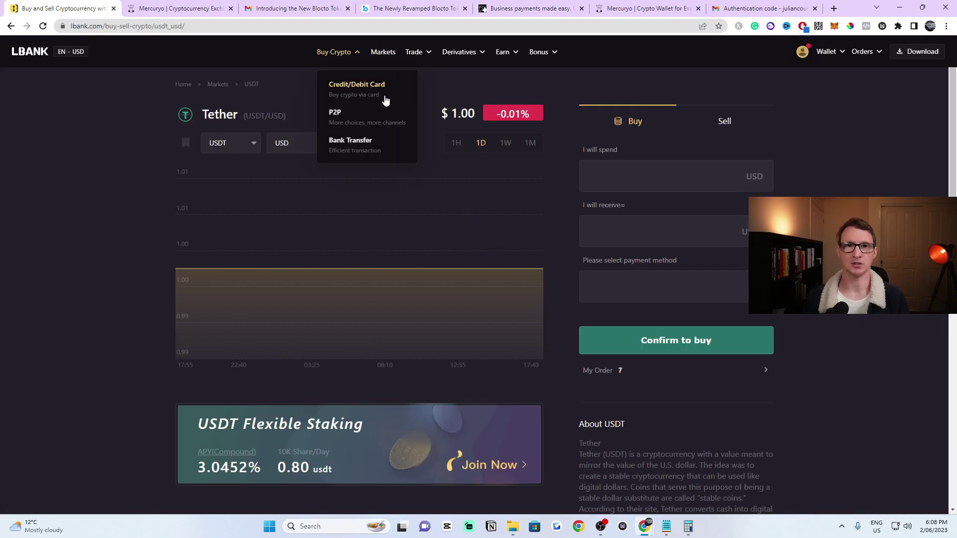
scroll(808, 175, "down", 3)
scroll(831, 53, "up", 3)
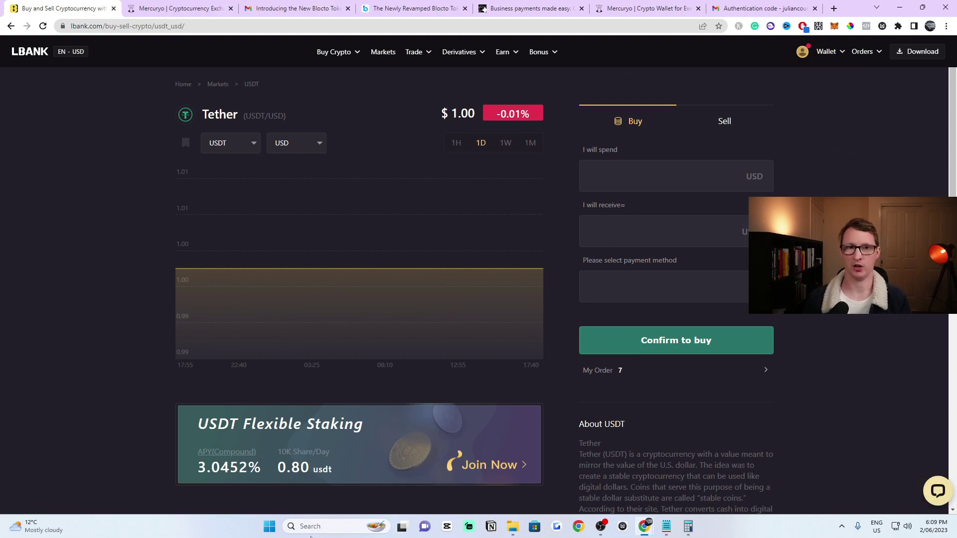
mouse_move(827, 52)
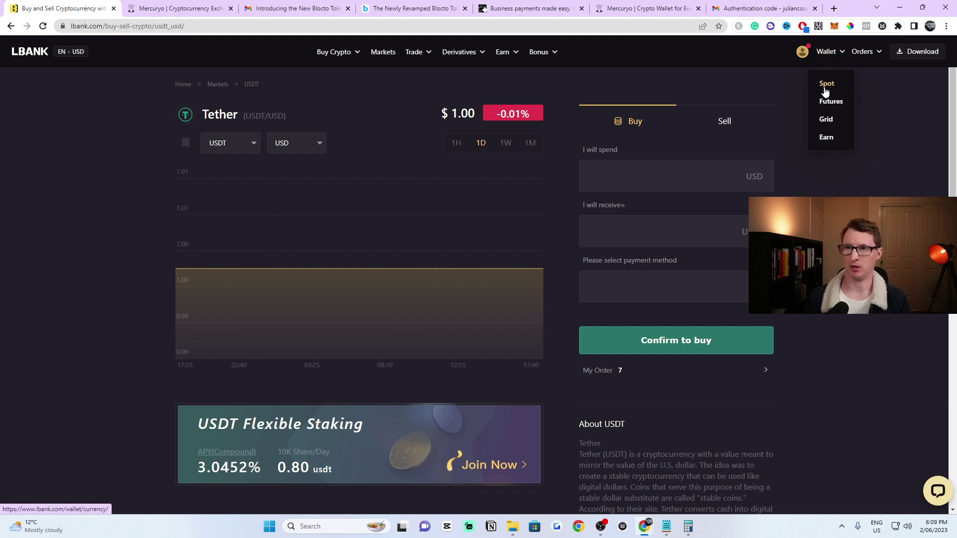
left_click(826, 89)
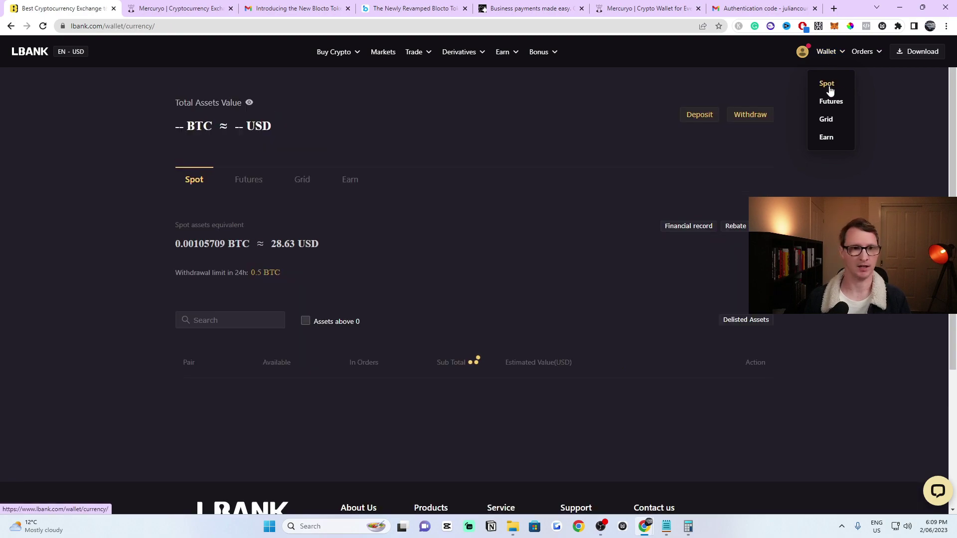
Step: Highlight the 28.63 USD total and check the USDT row showing 28.63198400 USDT
mouse_move(285, 126)
left_mouse_down()
mouse_move(351, 129)
mouse_move(298, 127)
left_mouse_up()
left_click(352, 128)
left_click(291, 129)
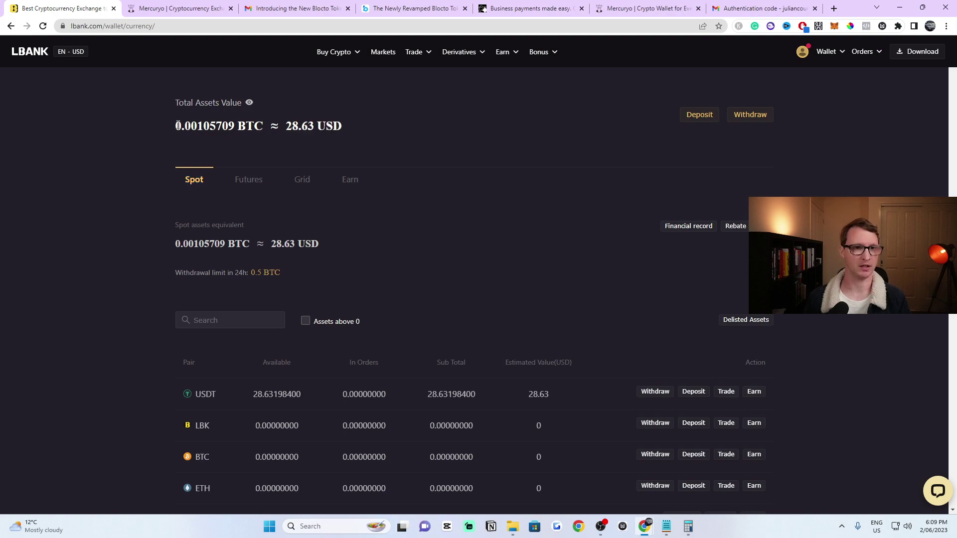
left_click_drag(178, 125, 259, 128)
left_click(455, 142)
scroll(242, 253, "down", 3)
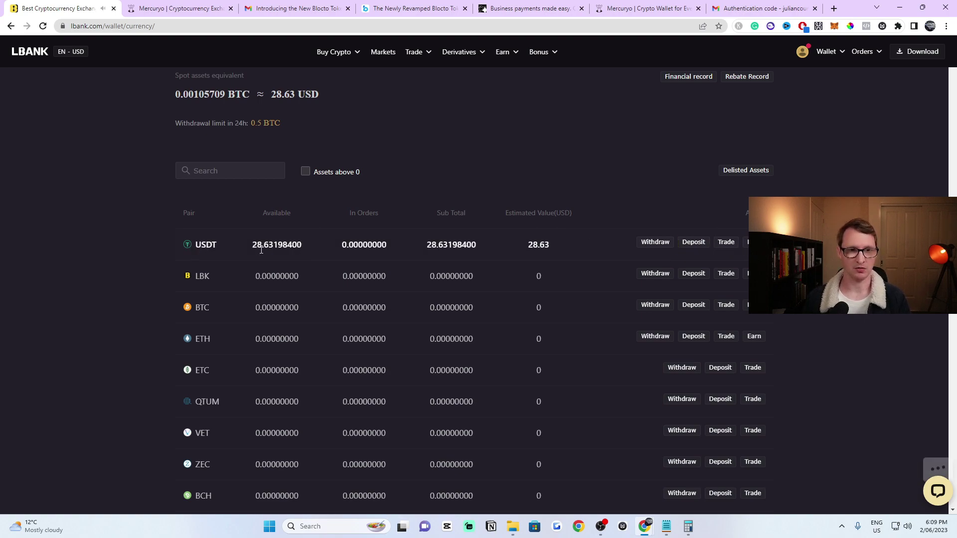
scroll(535, 214, "up", 3)
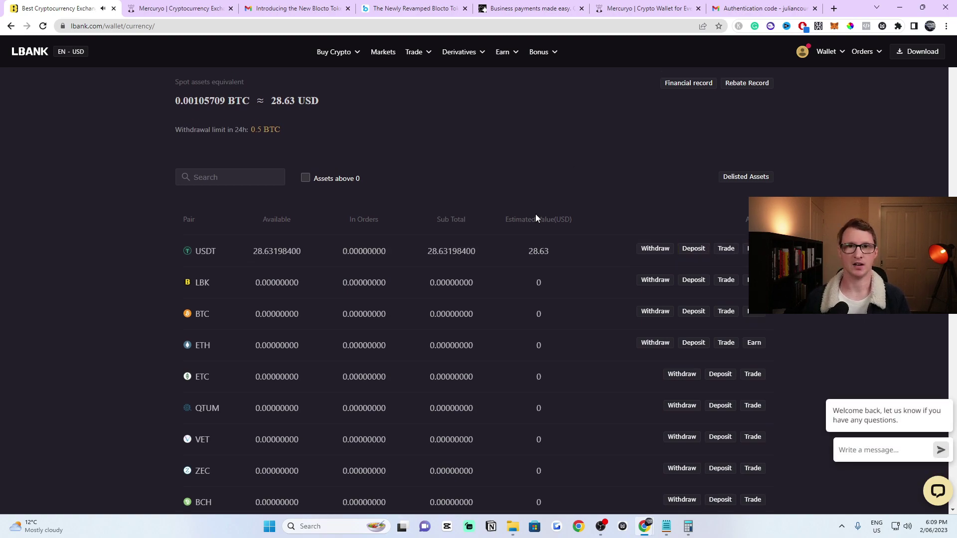
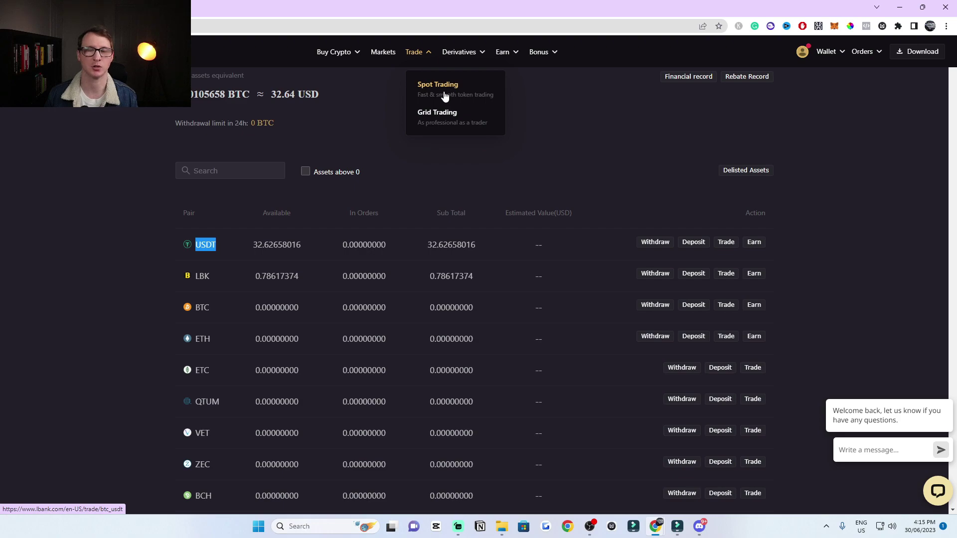
Step: Open the BTC/USDT spot trading page and scroll over its chart, order book and order forms
left_click(445, 93)
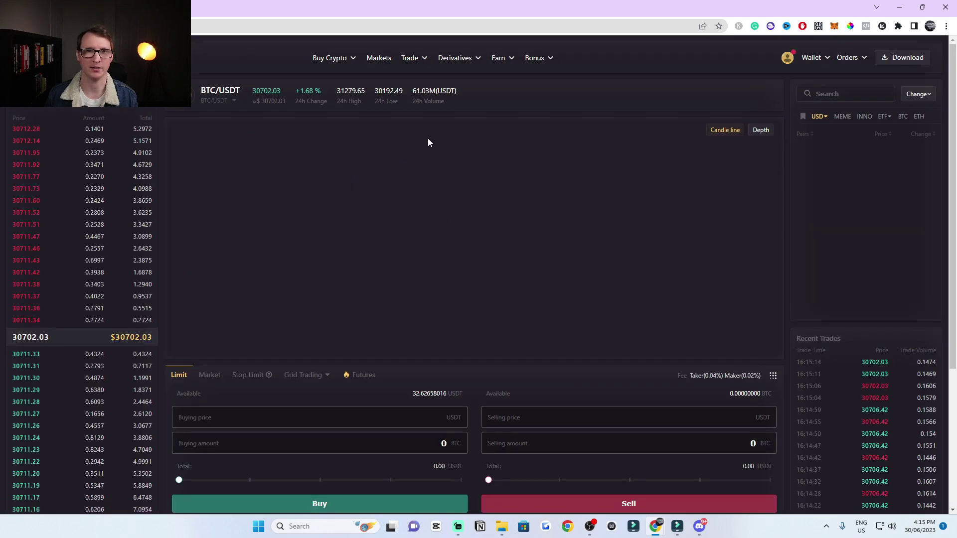
scroll(549, 330, "down", 2)
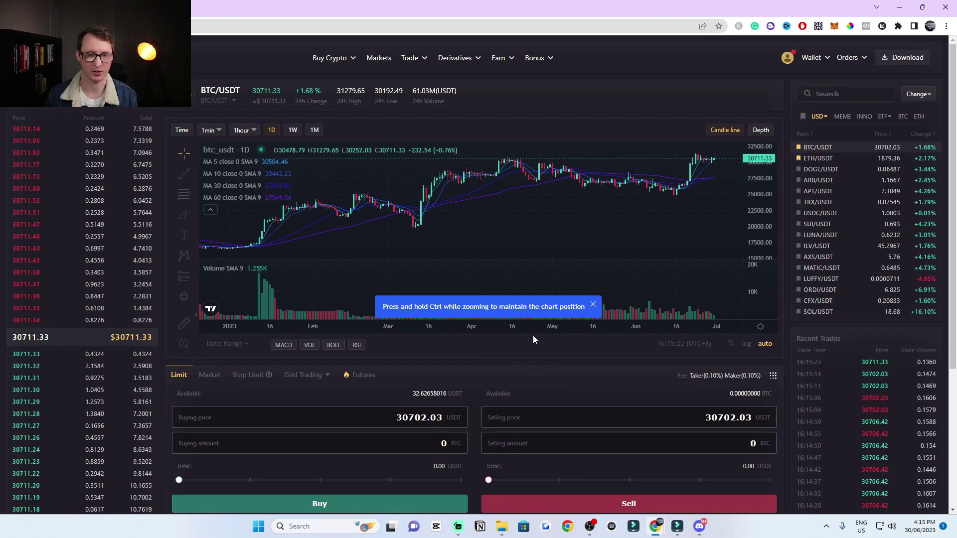
scroll(534, 337, "down", 1)
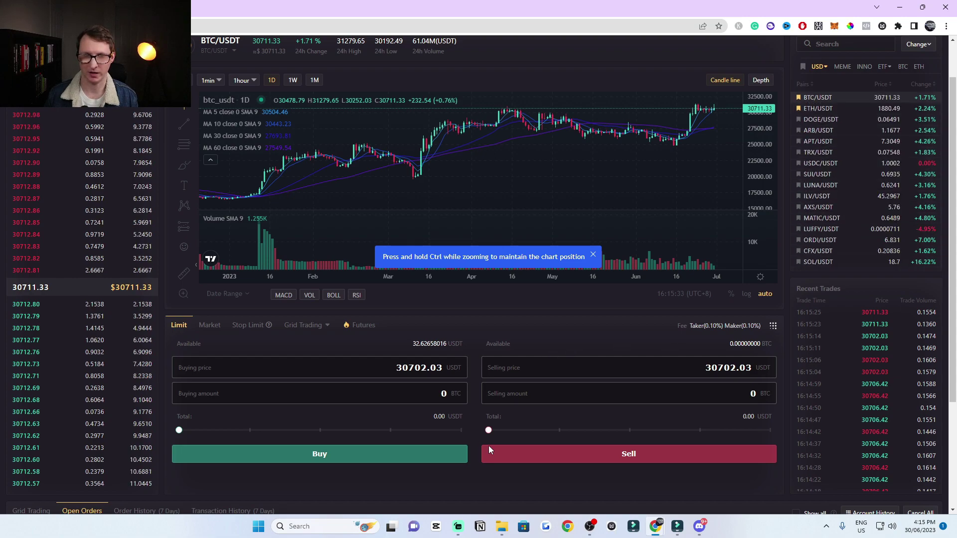
scroll(648, 309, "up", 1)
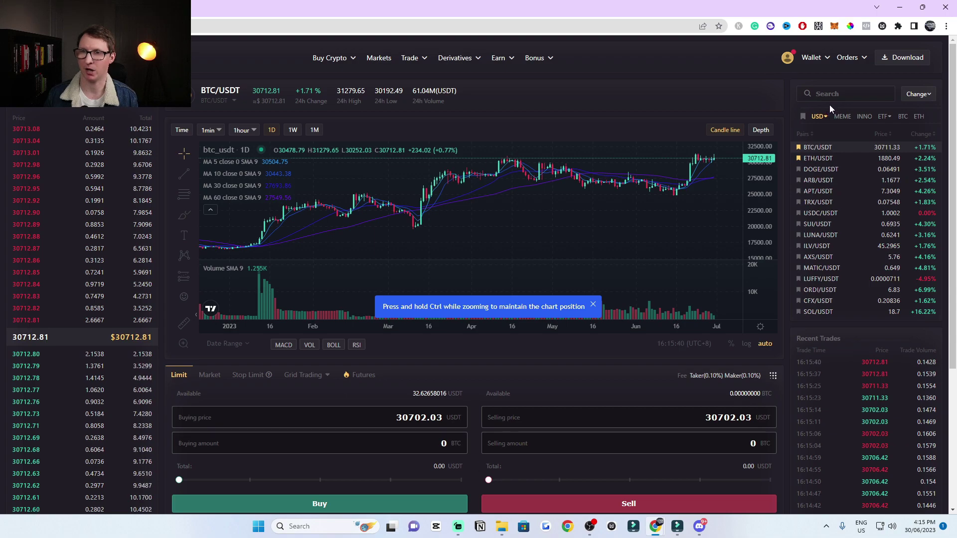
Step: Search the pair list for 'pepe' and open the PEPE2/USDT market
mouse_move(825, 125)
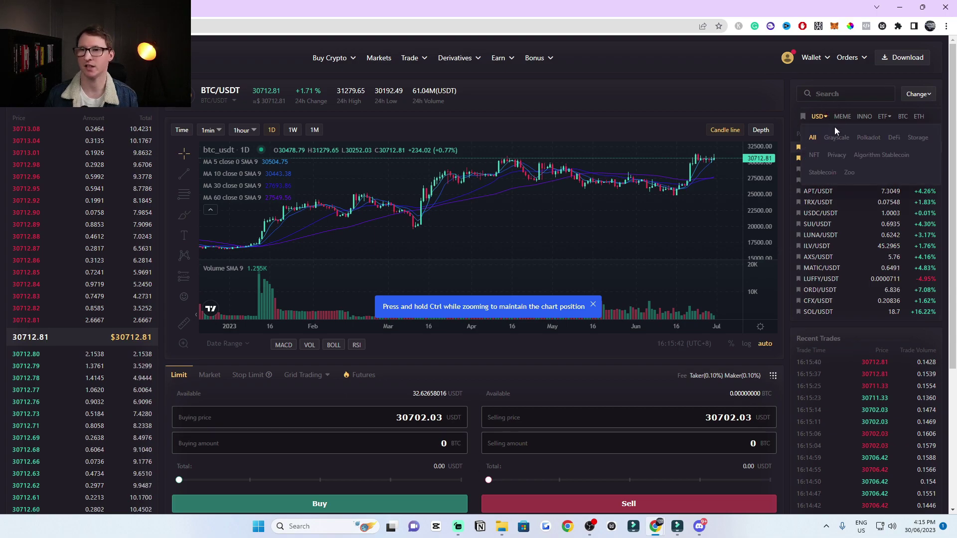
left_click(834, 94)
type("pepe")
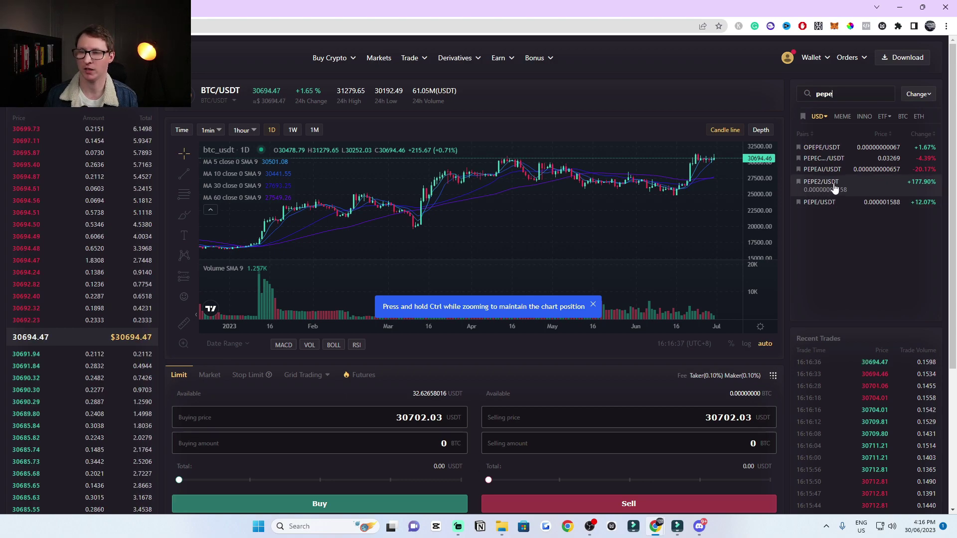
left_click(827, 185)
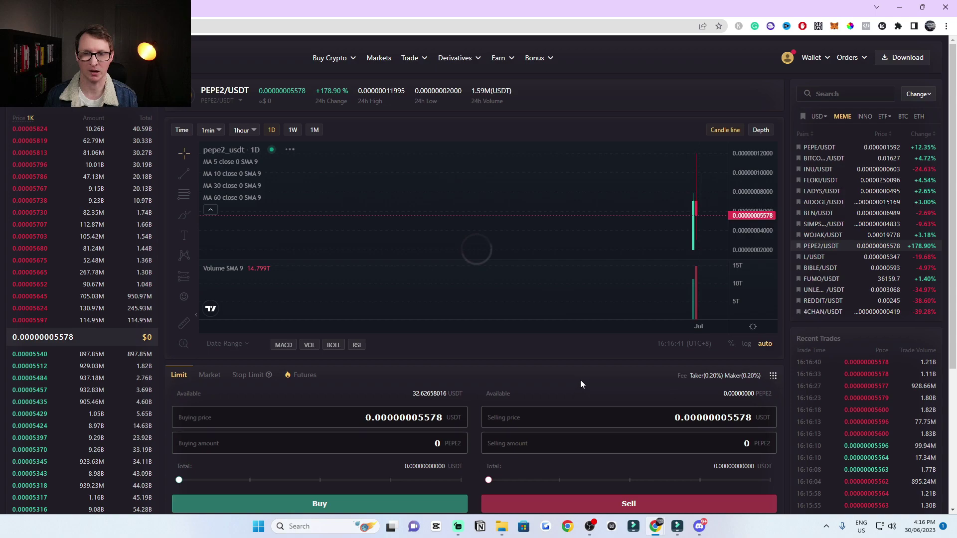
Step: Switch the buy form to a Market order and slide the buy amount toward the full balance
scroll(581, 384, "down", 2)
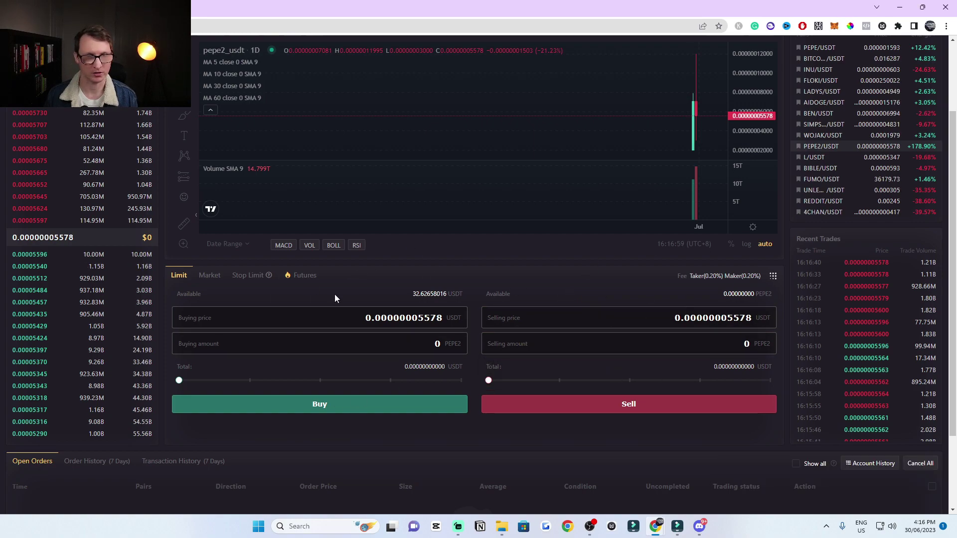
left_click(210, 277)
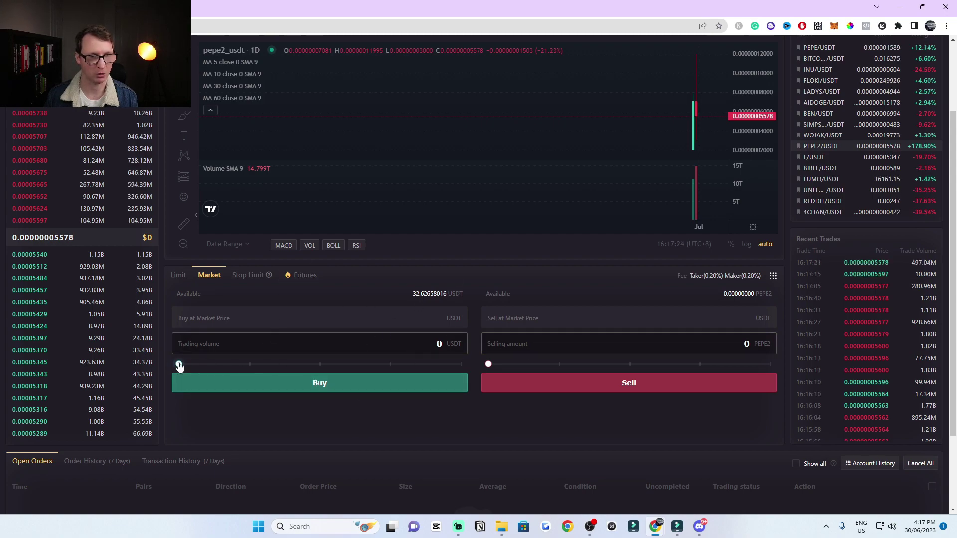
left_click_drag(180, 365, 462, 366)
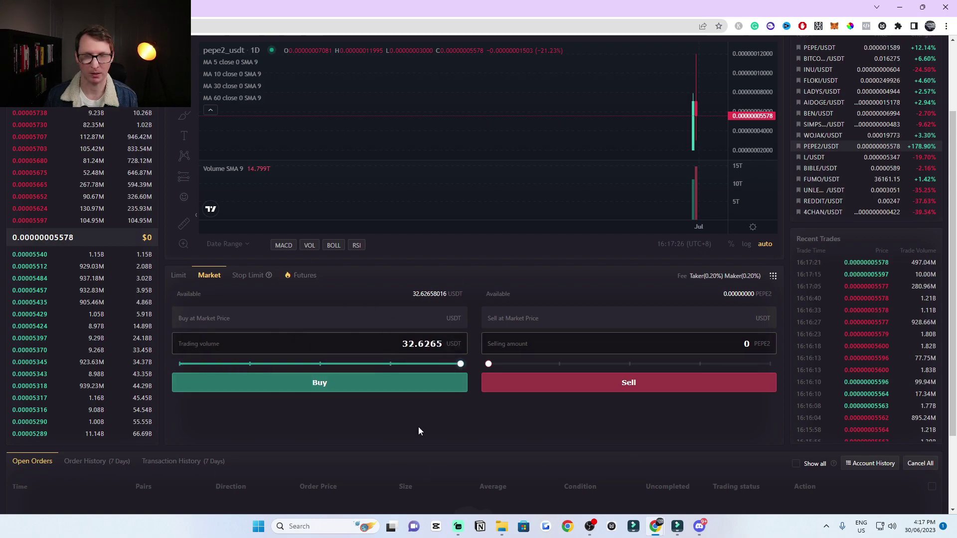
Step: Adjust the trading volume until it uses the full 32.6265 USDT balance
left_click_drag(396, 345, 466, 346)
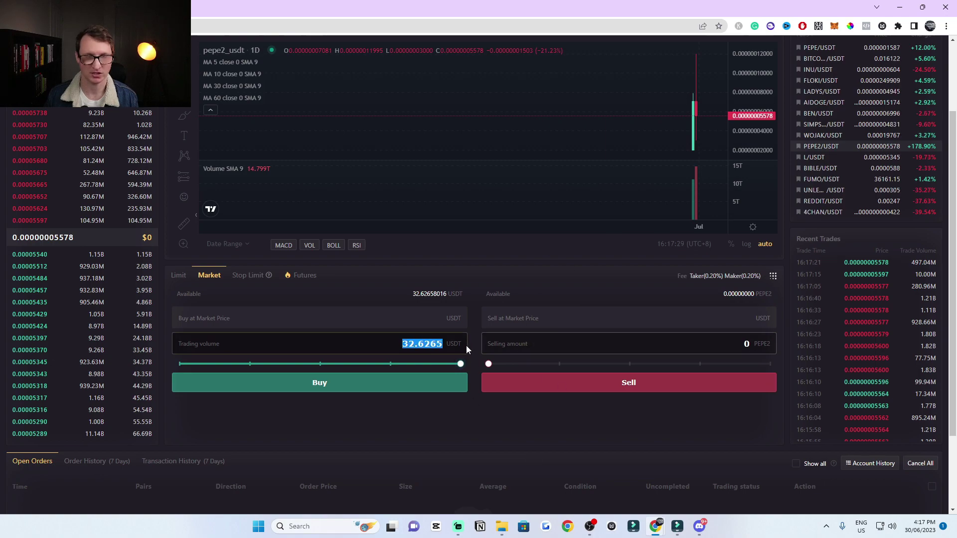
left_click(615, 344)
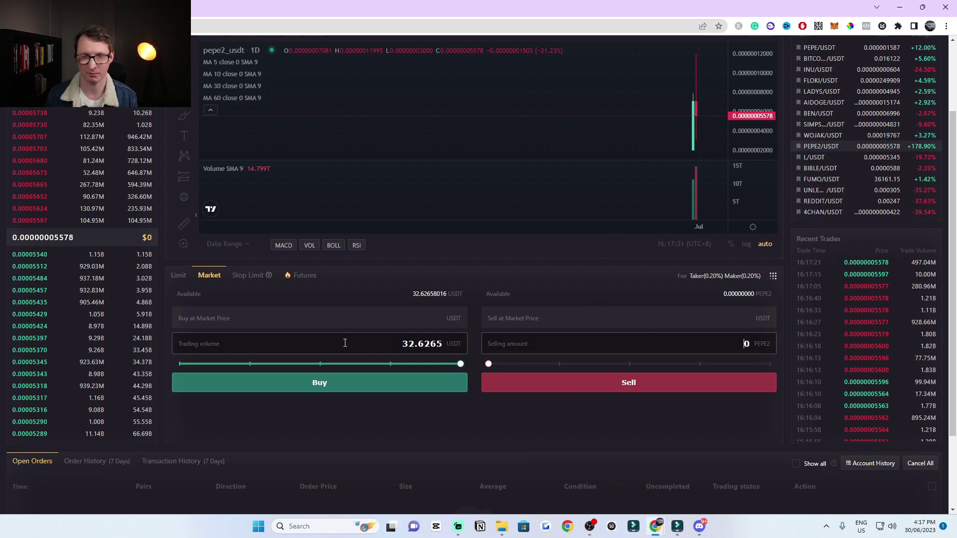
left_click_drag(412, 294, 445, 296)
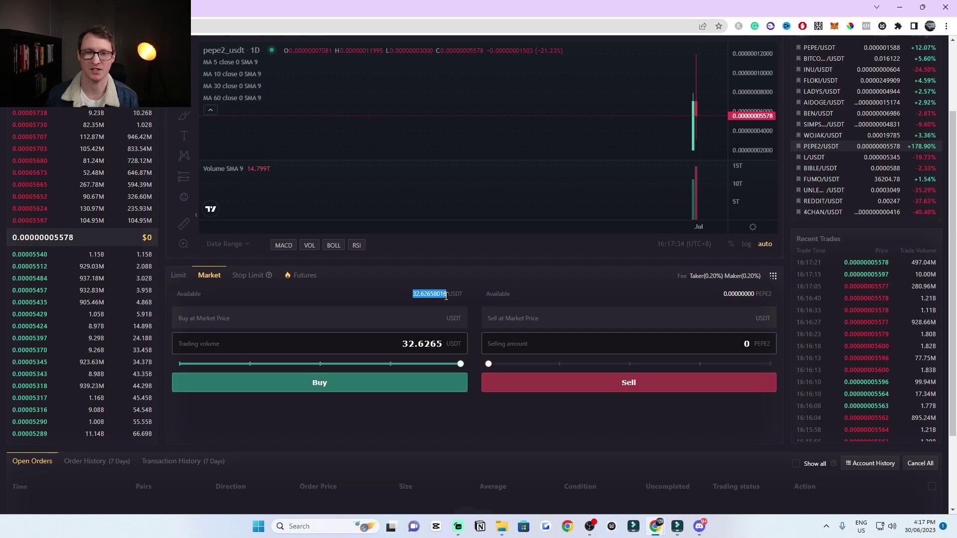
left_click(393, 349)
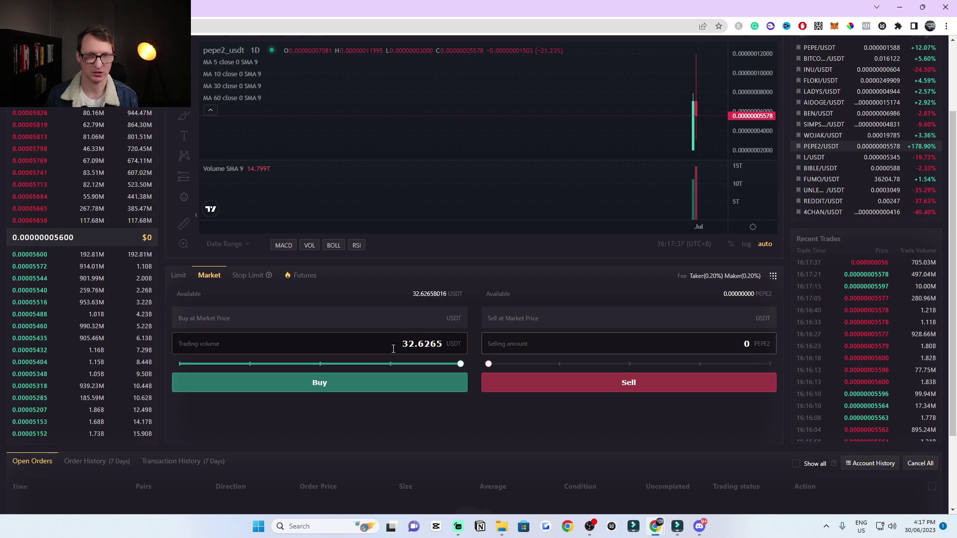
left_click_drag(394, 348, 468, 343)
key("BackSpace")
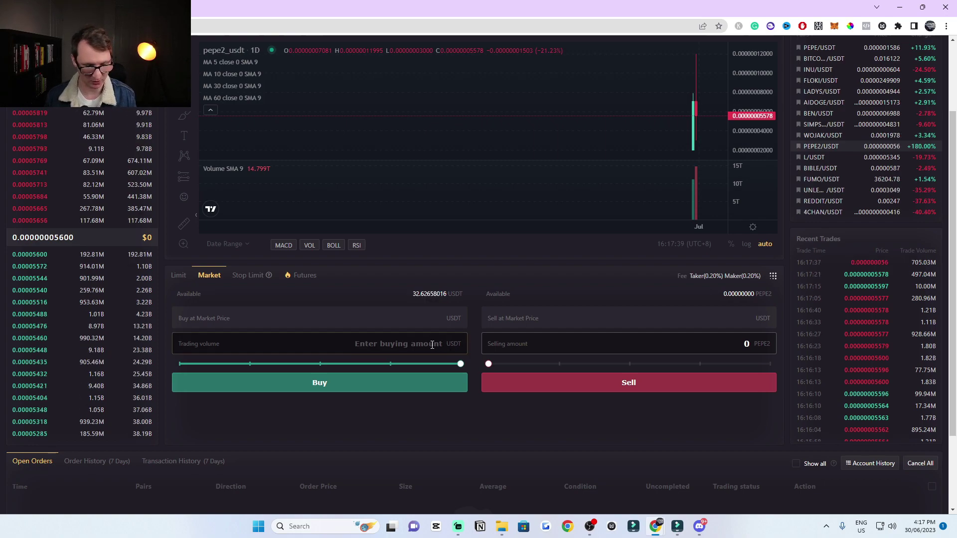
type("2")
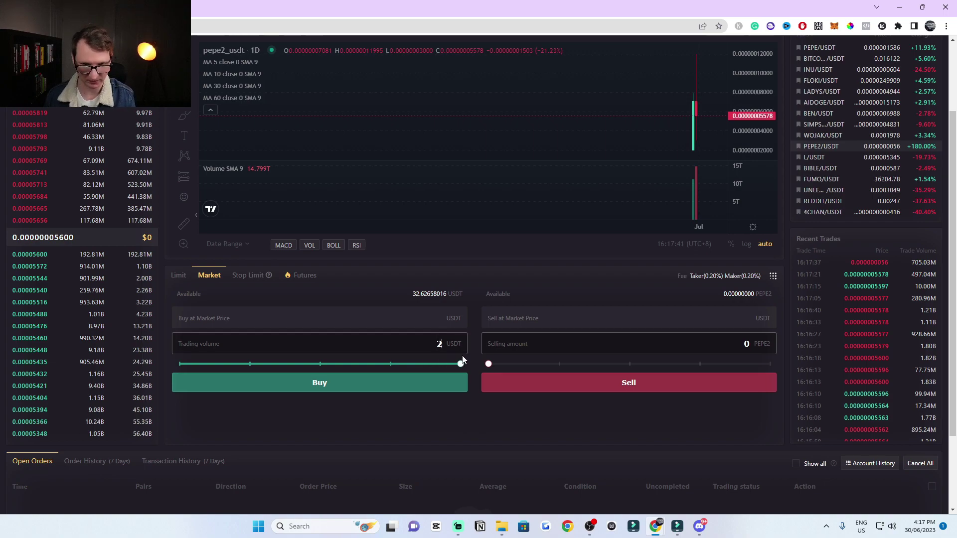
key("BackSpace")
left_click_drag(451, 361, 474, 367)
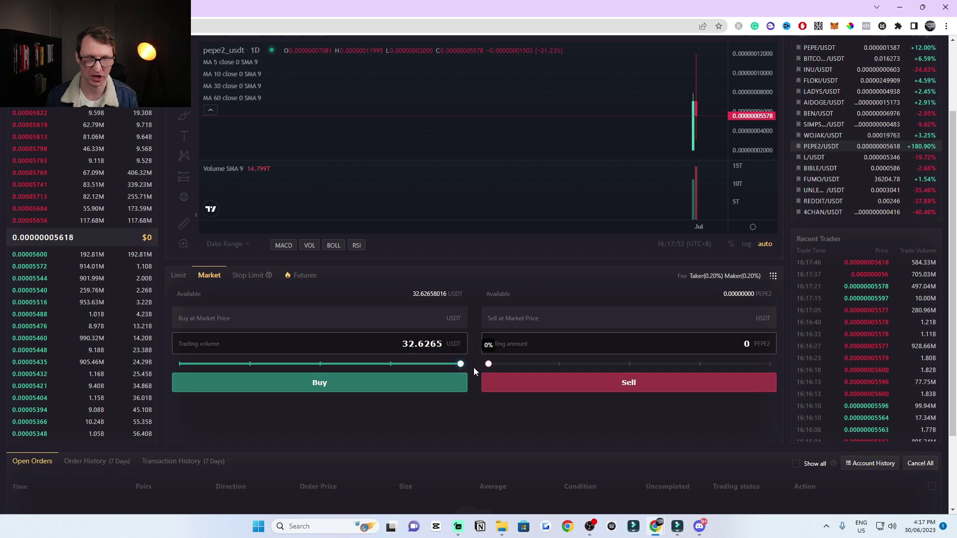
Step: Submit and confirm the 32.6265 USDT market buy of PEPE2
left_click(328, 382)
left_click(580, 329)
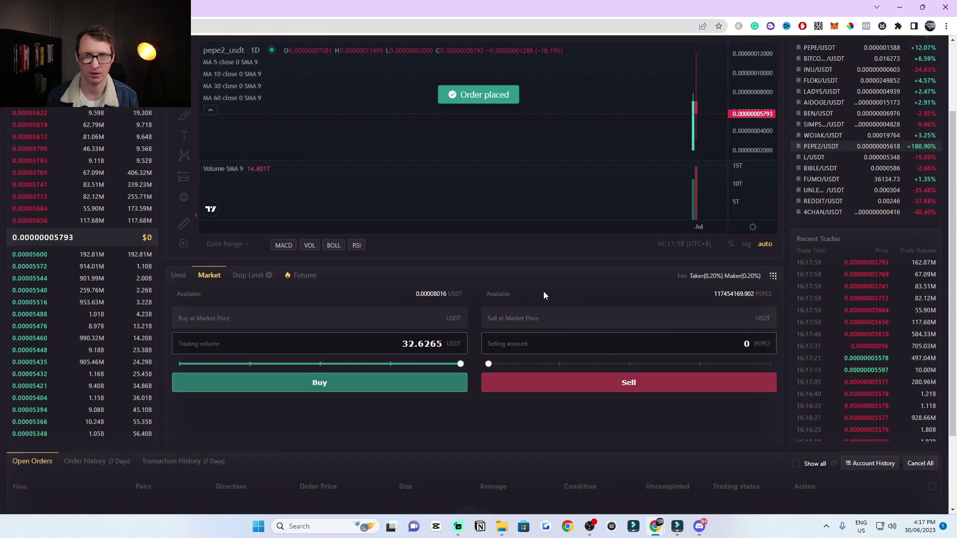
scroll(548, 319, "down", 2)
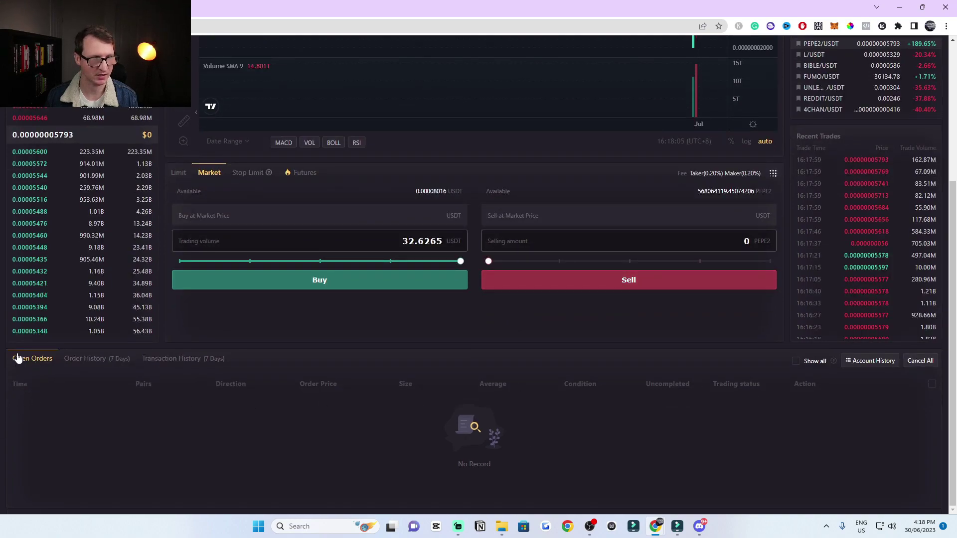
scroll(381, 341, "up", 1)
Step: Attempt a second PEPE2 buy, which is rejected for insufficient funds
left_click(381, 341)
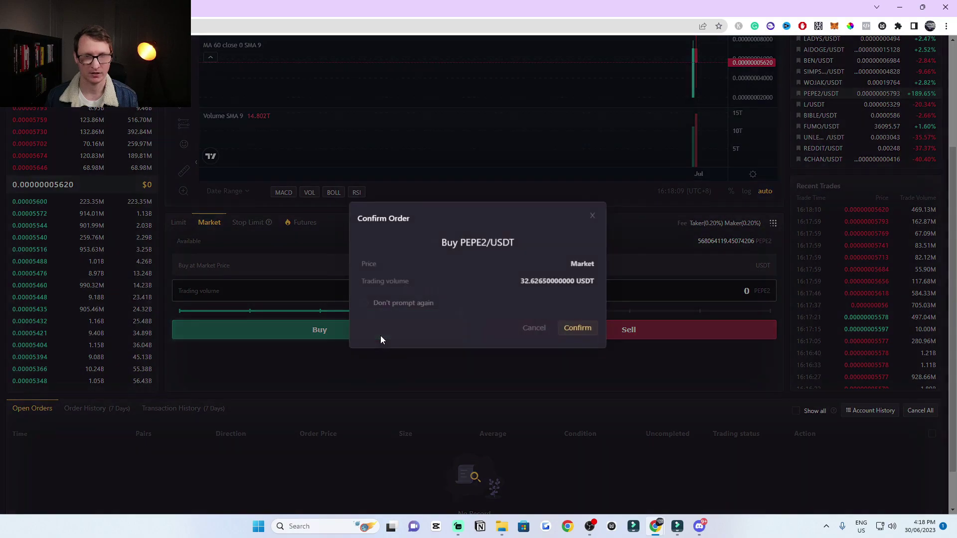
left_click(579, 329)
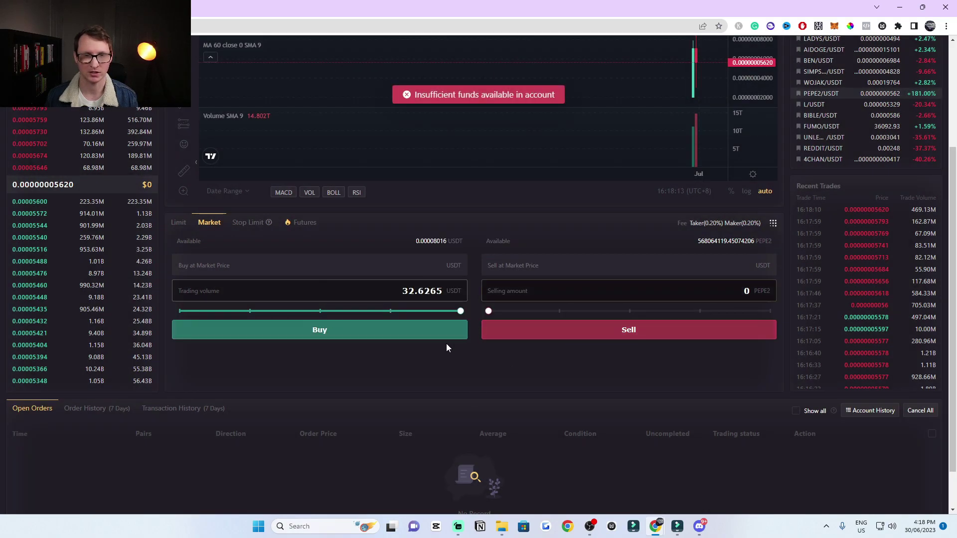
scroll(391, 373, "up", 1)
scroll(390, 373, "up", 3)
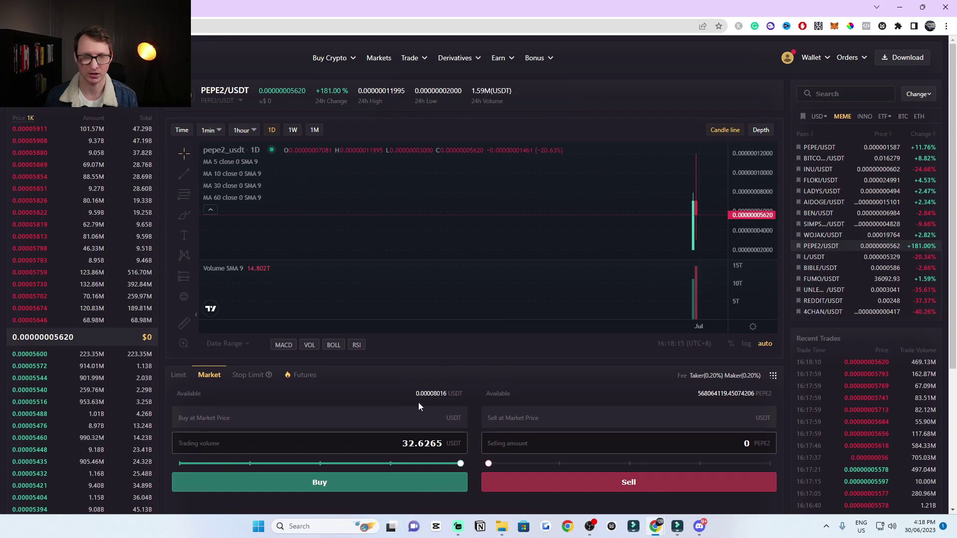
Step: Highlight the leftover USDT and the newly available PEPE2 balances
left_click_drag(430, 391, 447, 394)
left_click_drag(656, 388, 755, 392)
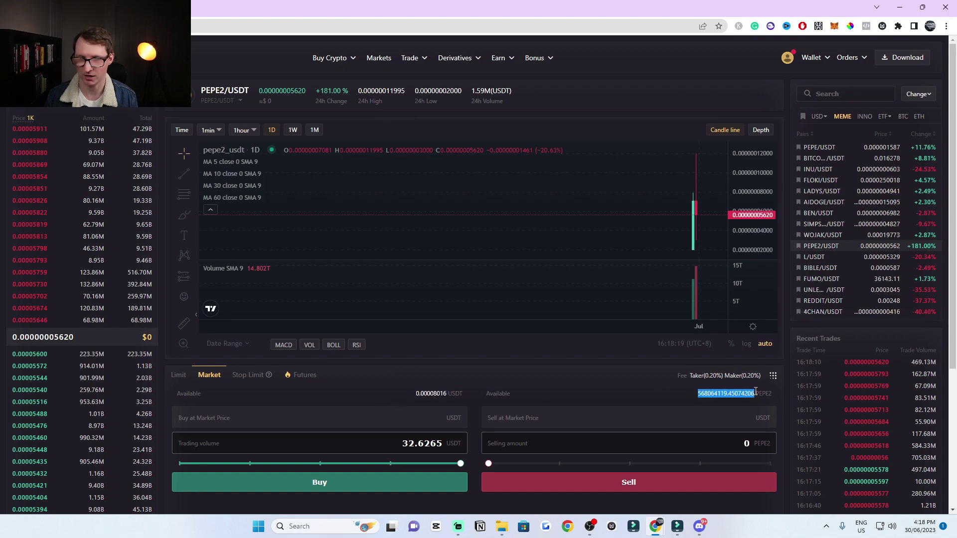
left_click(619, 391)
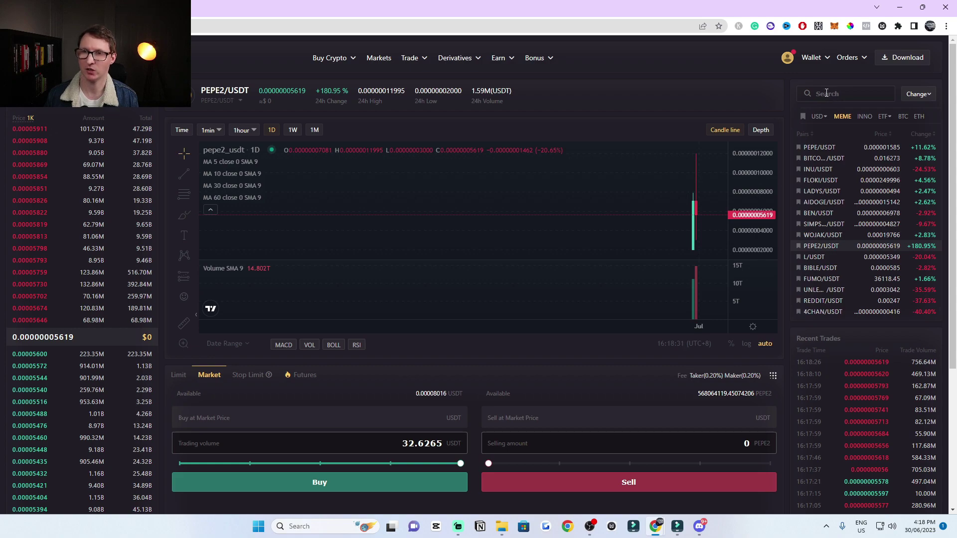
Step: Filter the market pairs list by searching 'xrp'
scroll(818, 244, "down", 5)
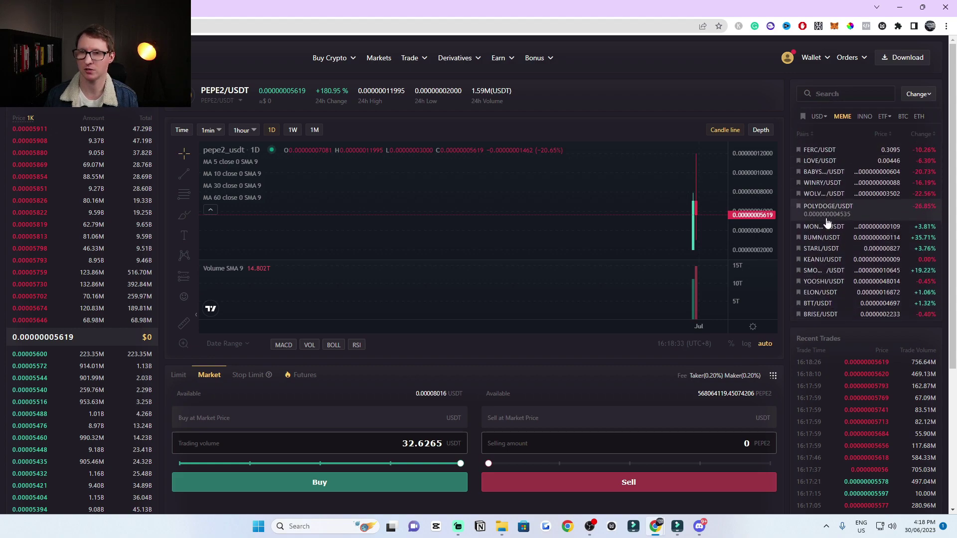
scroll(820, 247, "down", 5)
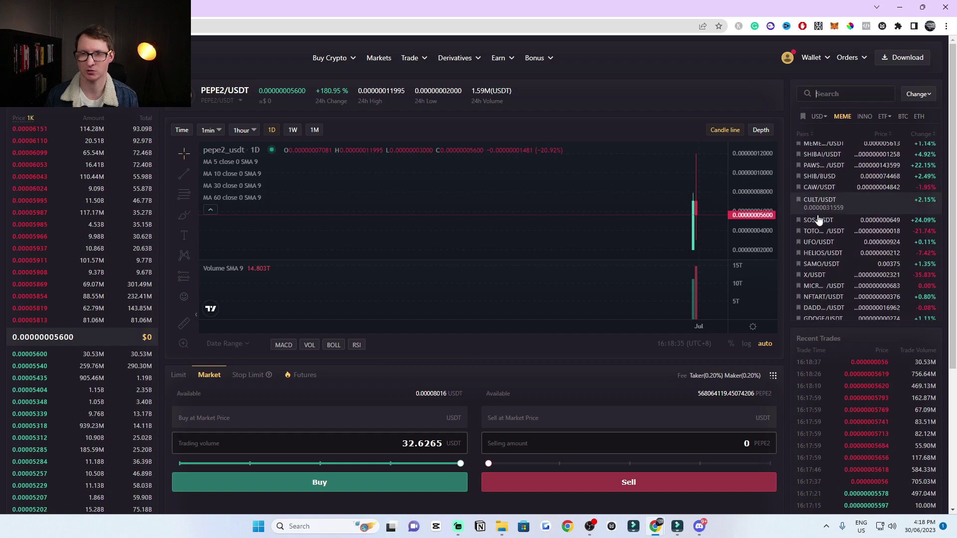
scroll(825, 244, "up", 10)
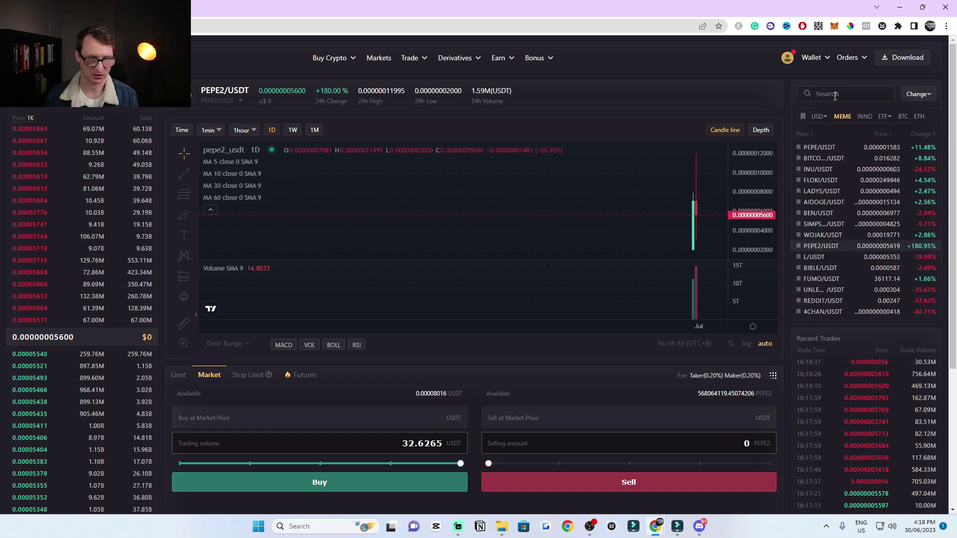
type("xrp")
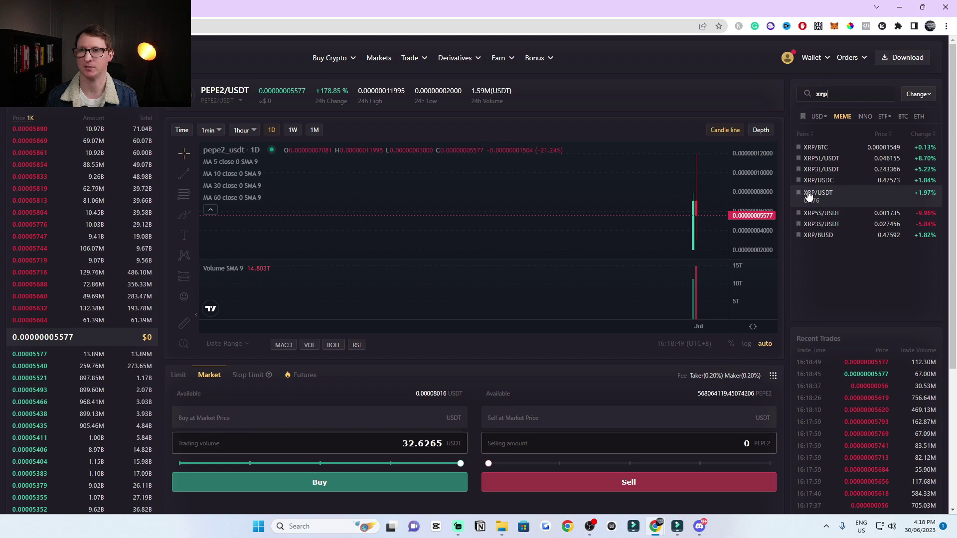
mouse_move(815, 64)
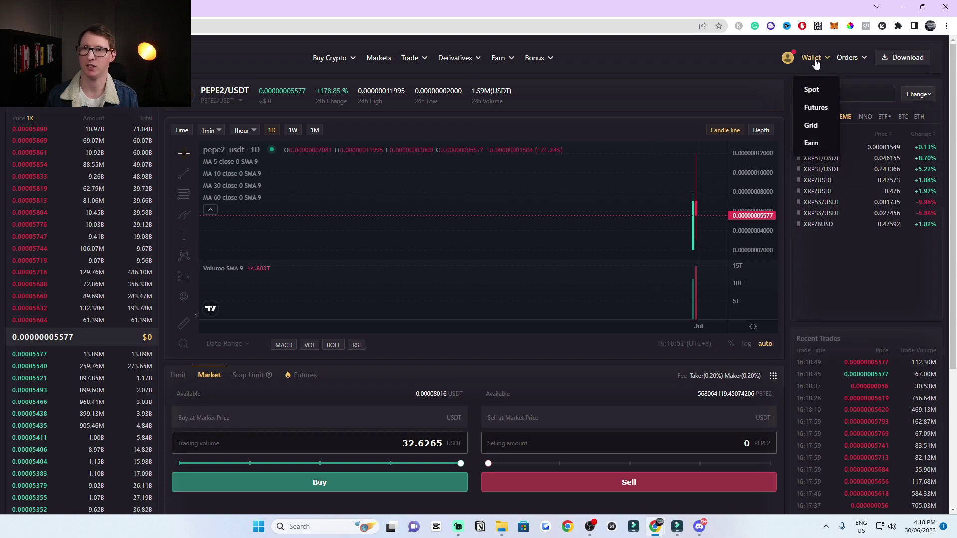
Step: Open the Spot wallet and highlight 568064119.45074206 PEPE2 and 0.00008016 USDT available
left_click(811, 91)
scroll(417, 282, "down", 2)
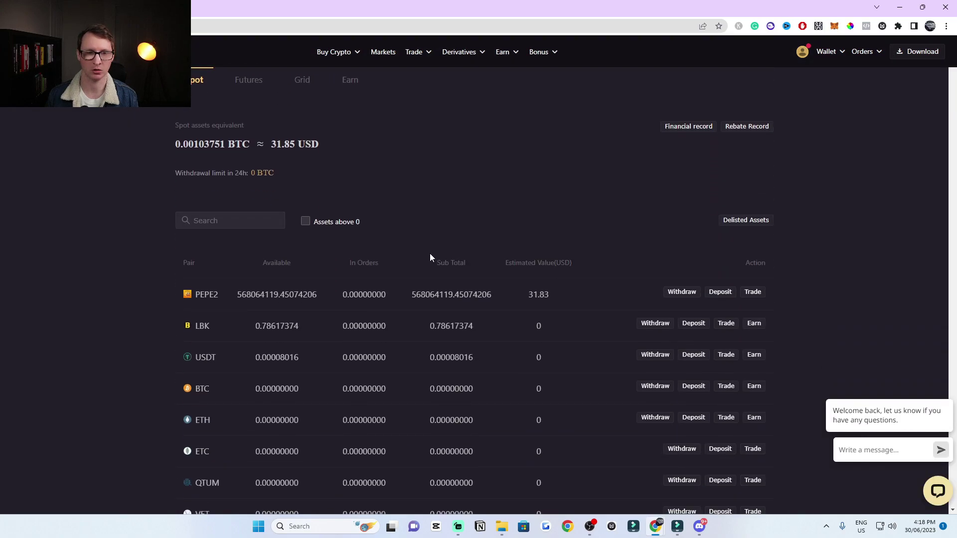
left_click_drag(194, 297, 225, 296)
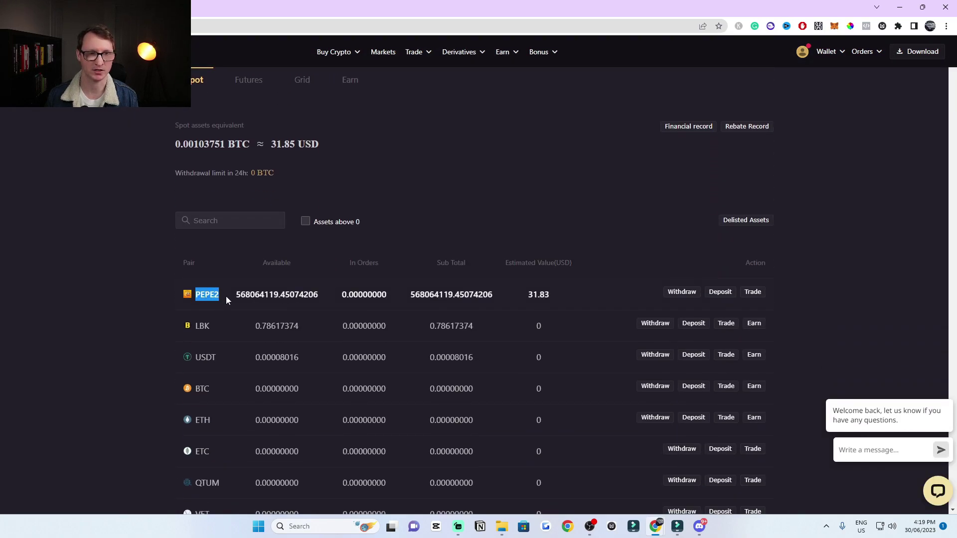
double_click(303, 293)
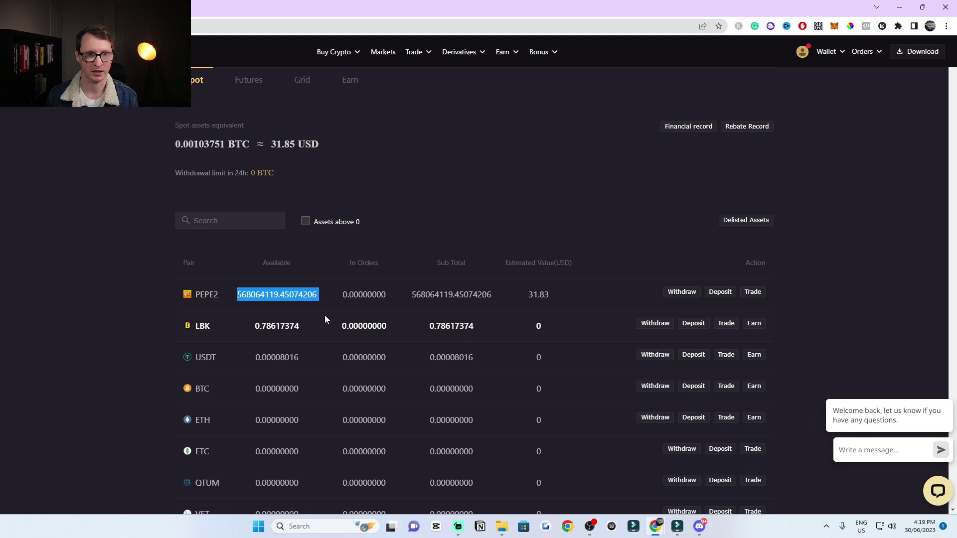
left_click_drag(254, 357, 306, 359)
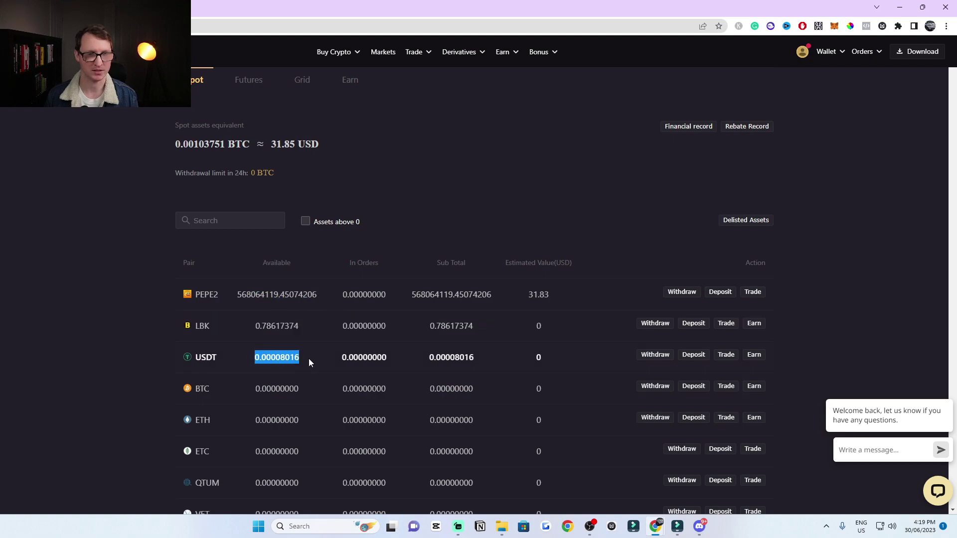
left_click(302, 360)
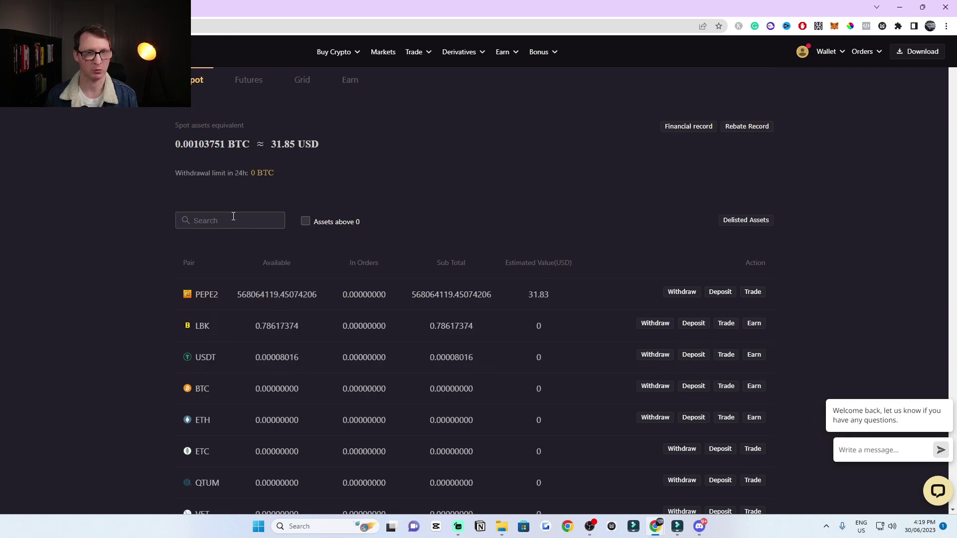